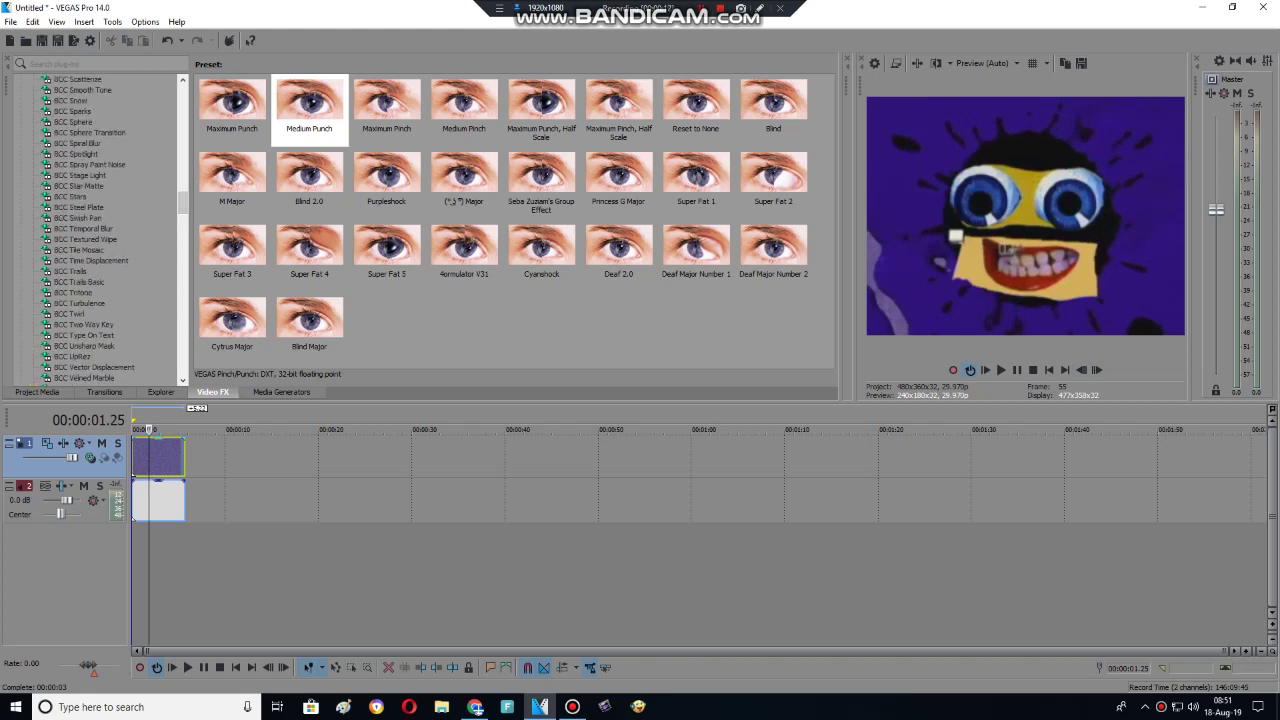
Move the playhead frame by frame through the logo clip to 00:00:01.27.
click(1096, 370)
click(1096, 370)
click(1096, 370)
click(1096, 370)
click(1096, 370)
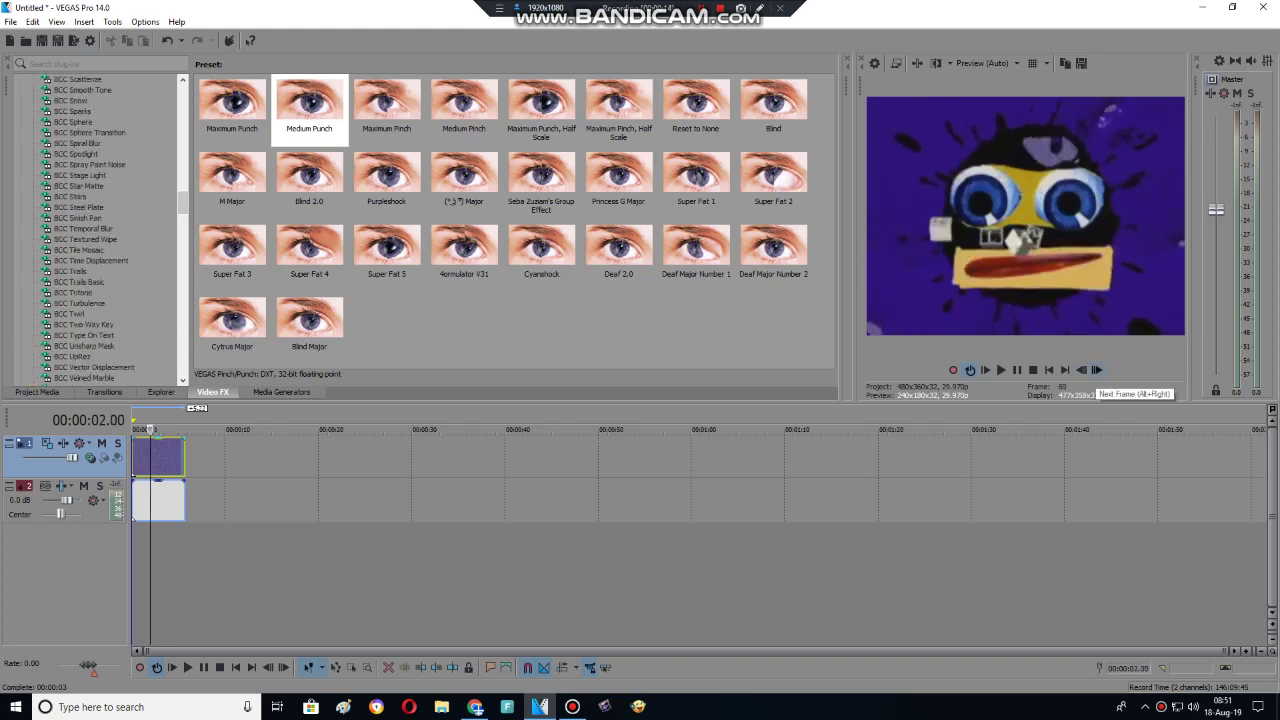
click(1081, 370)
click(1081, 370)
click(1081, 370)
click(1081, 370)
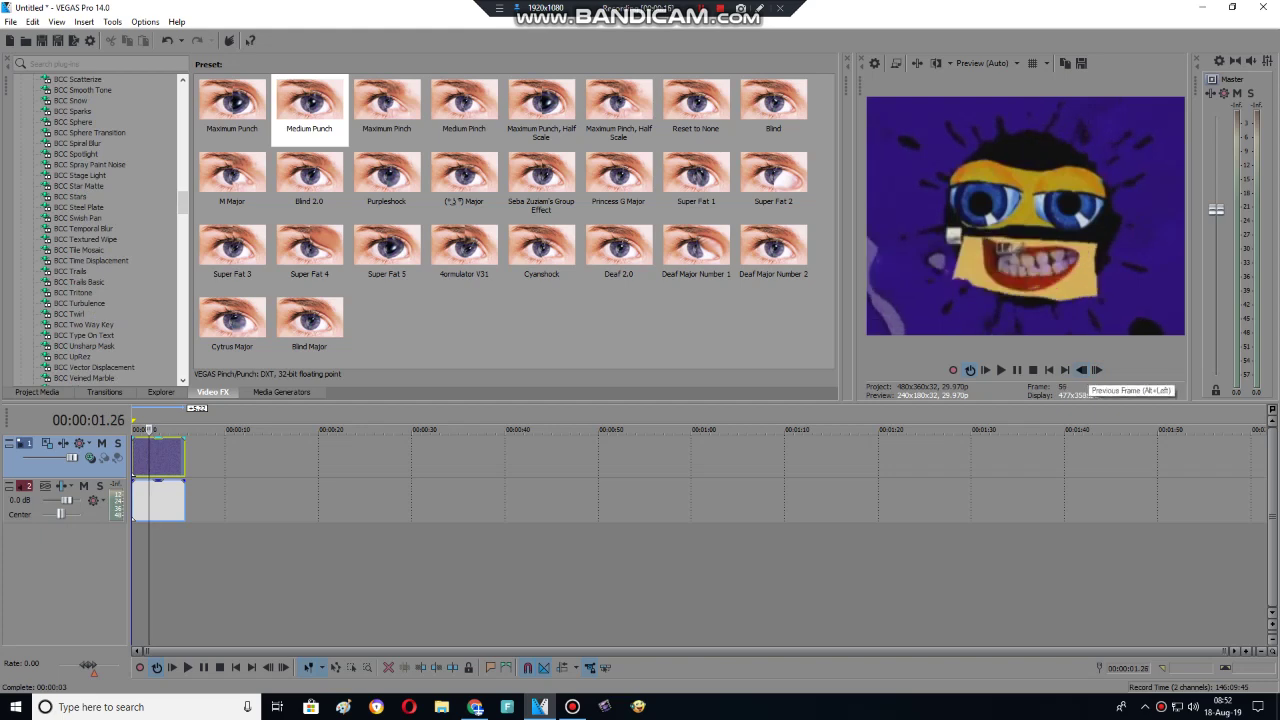
click(1096, 370)
Apply the Medium Punch preset of the Pinch/Punch effect to the logo video clip on track 1.
drag(183, 203, 183, 149)
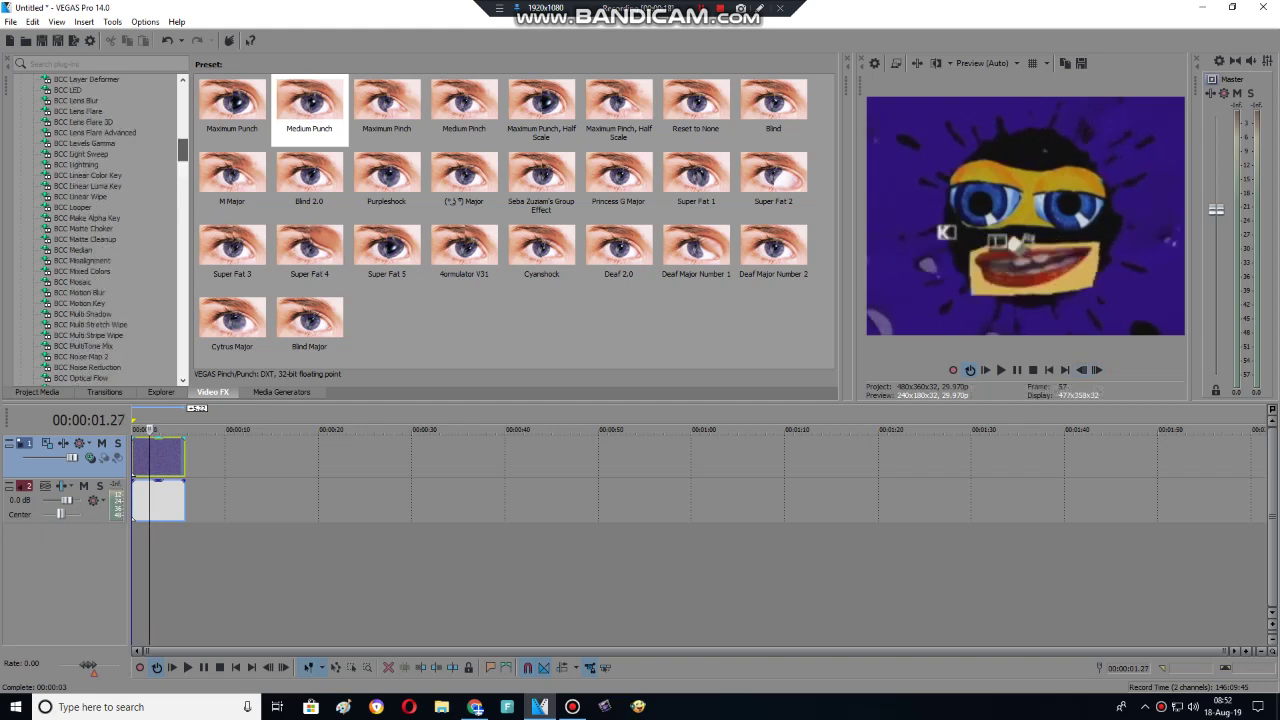
scroll(100, 230, down, 20)
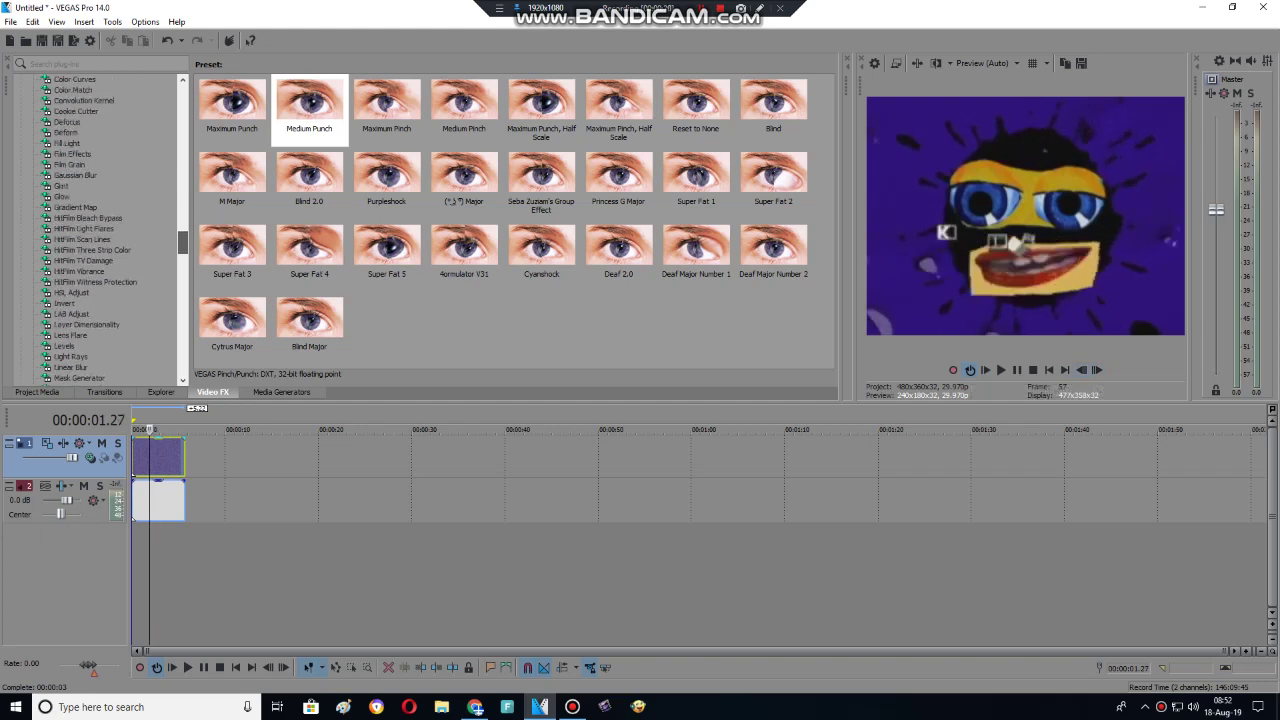
scroll(100, 230, up, 2)
click(309, 110)
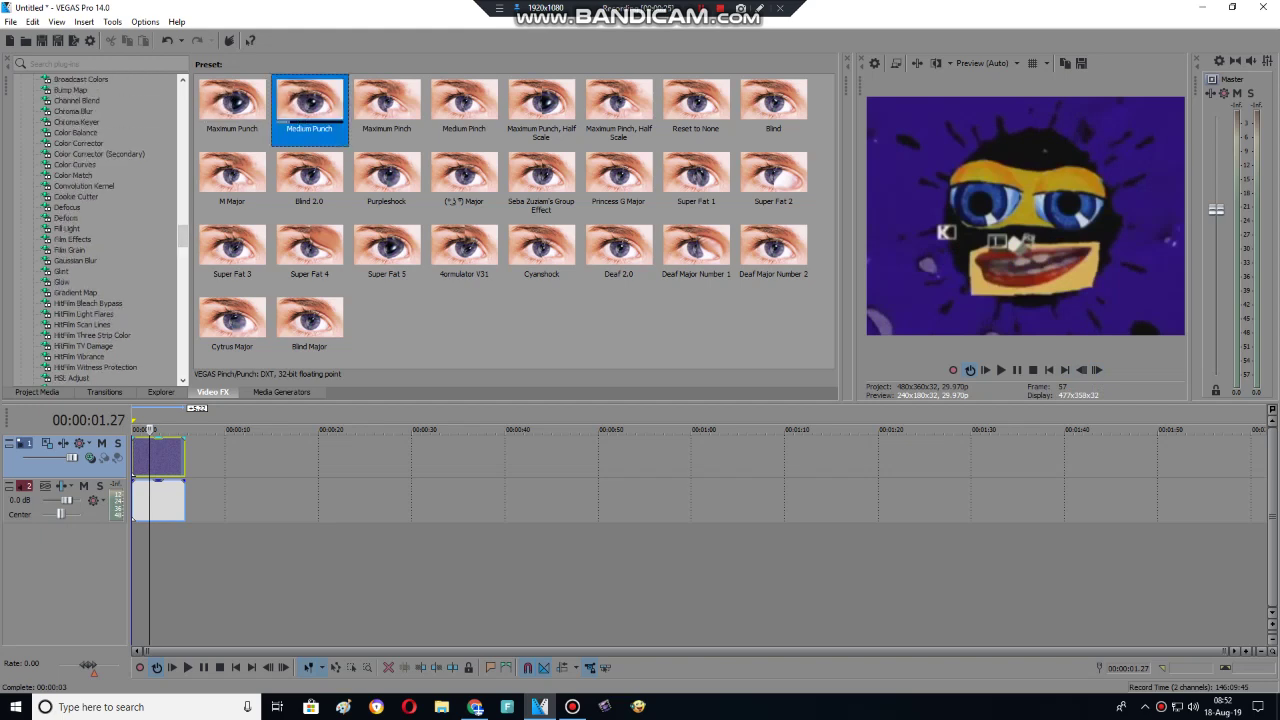
drag(309, 110, 157, 457)
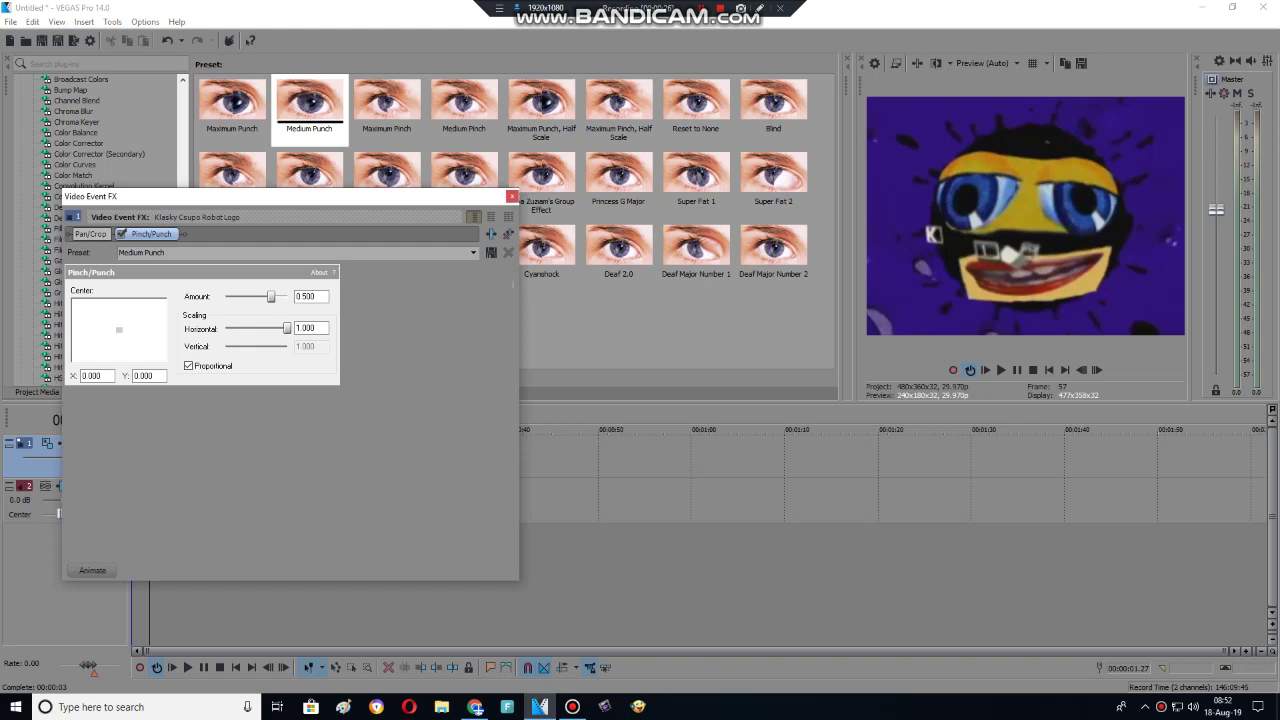
Add Color Corrector (Secondary) with the Invert Color preset to the logo clip, ahead of Pinch/Punch.
click(99, 154)
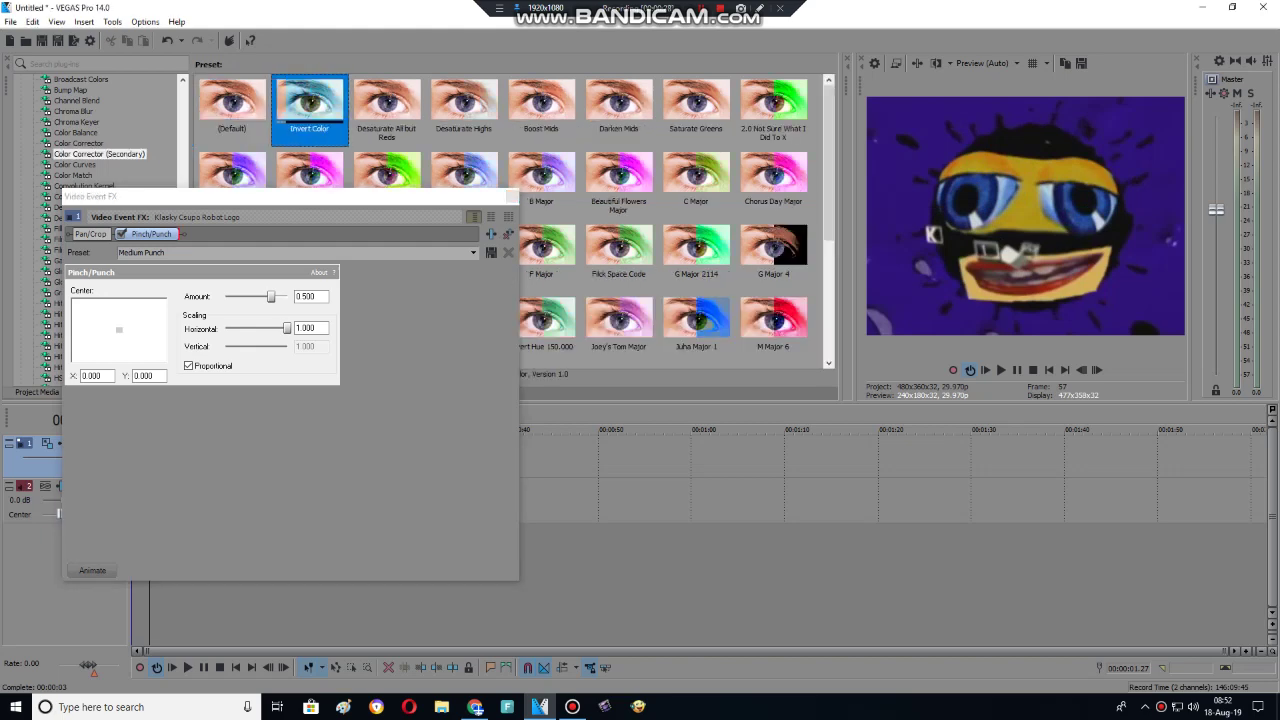
drag(309, 100, 157, 457)
click(270, 233)
click(172, 233)
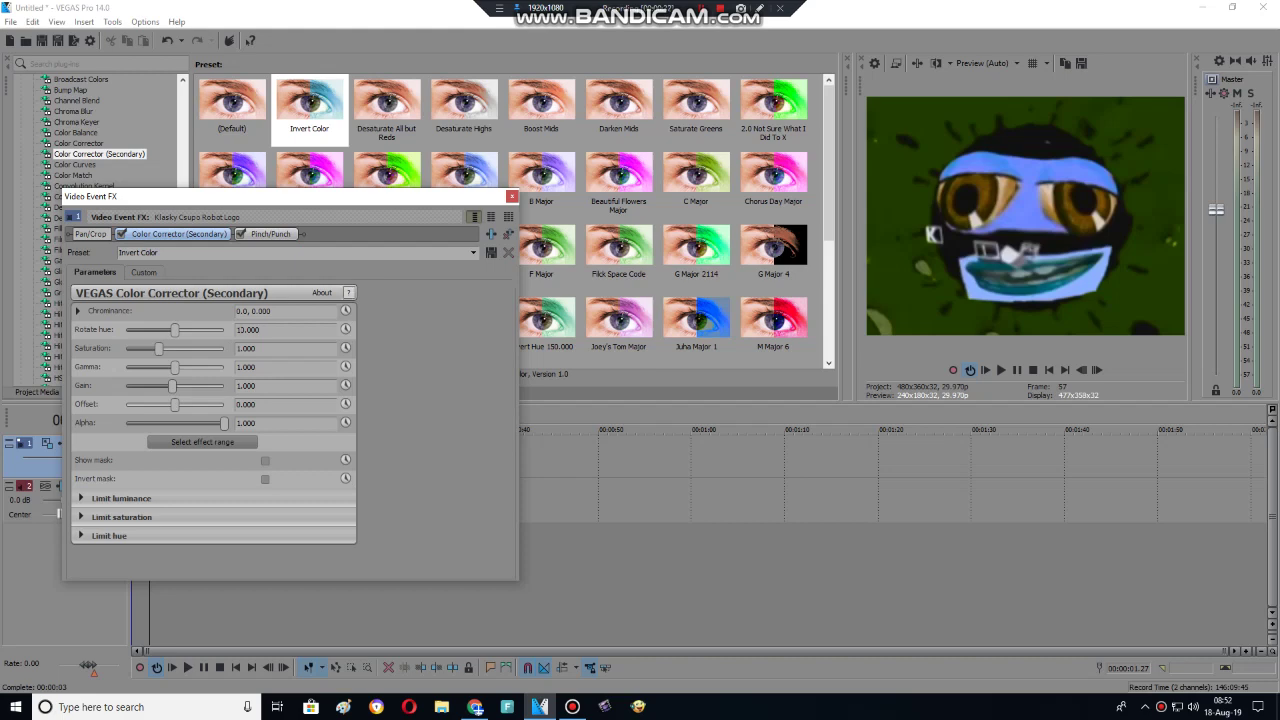
Set the Color Corrector's rotate hue to 150, saturation to 3.000 and gain to 0.500.
drag(175, 329, 224, 348)
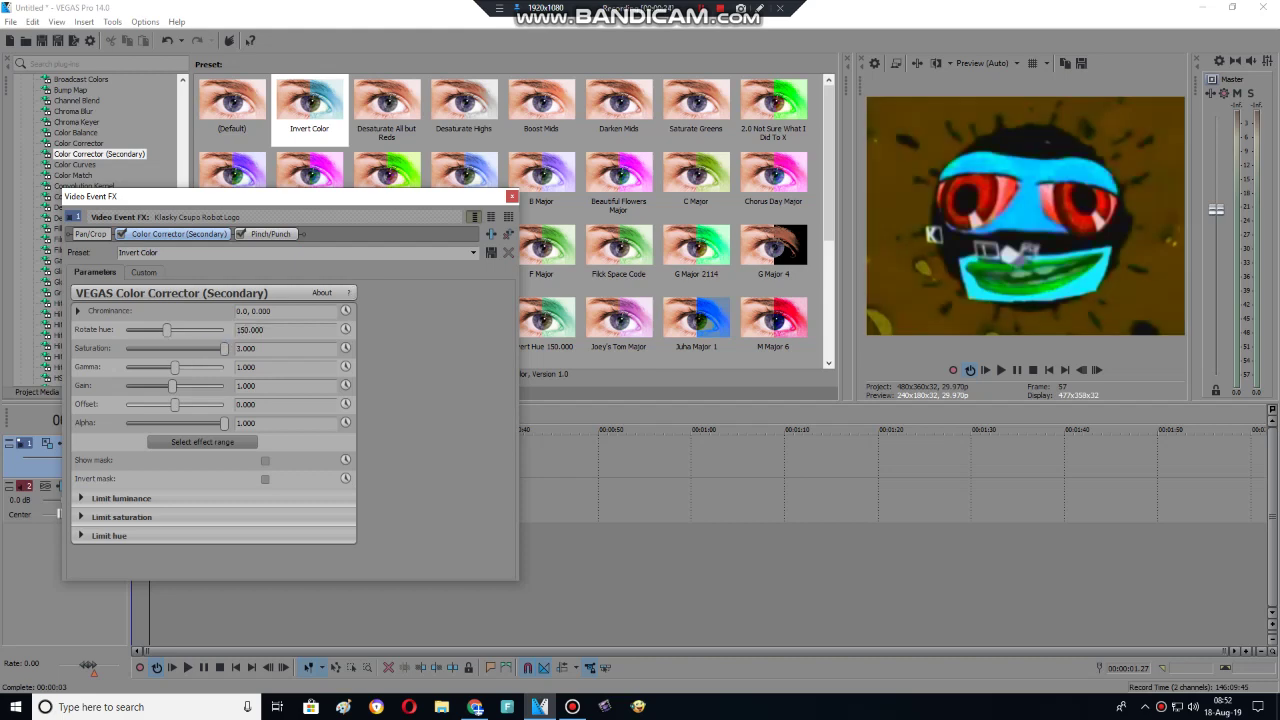
click(246, 385)
key(Return)
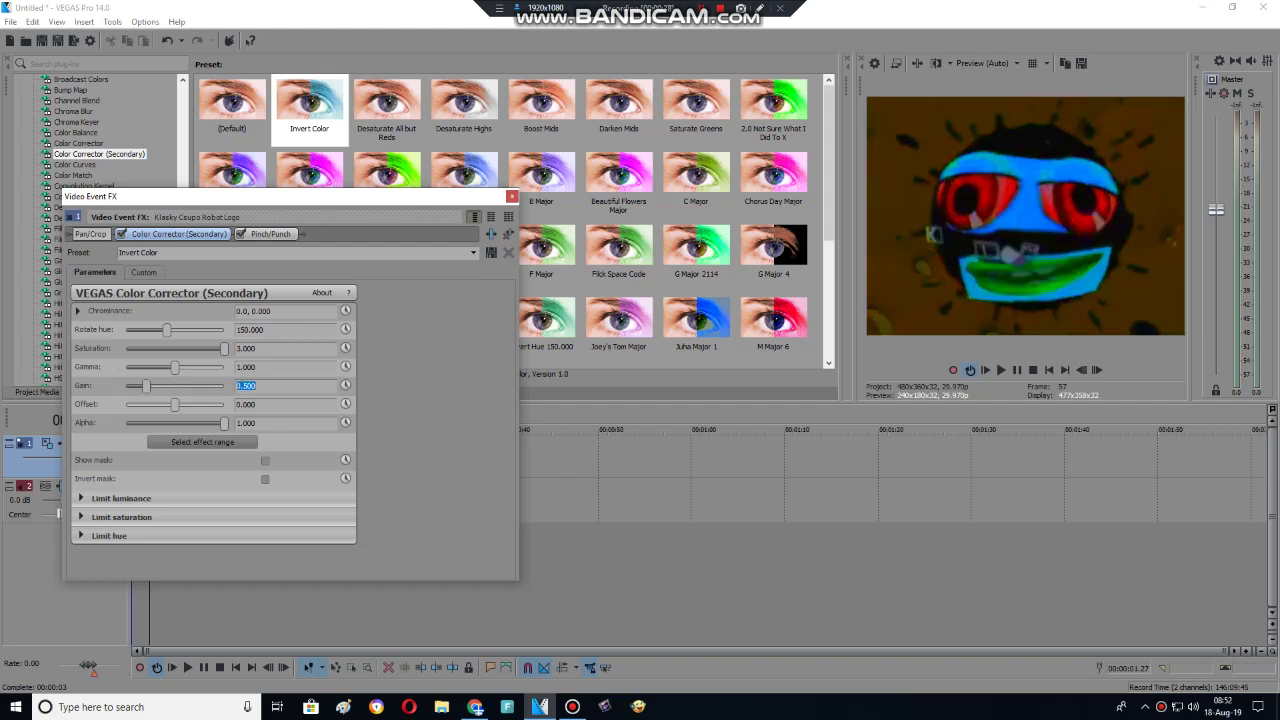
drag(175, 366, 126, 366)
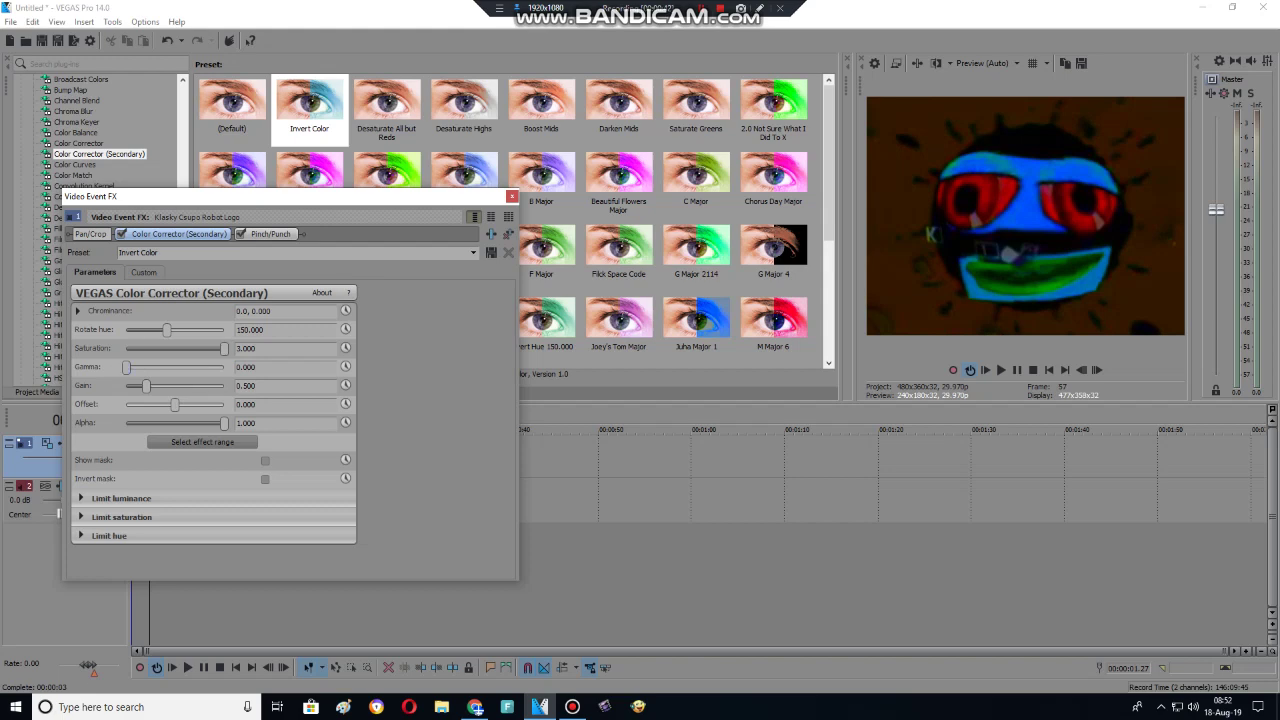
click(126, 367)
key(Return)
Name the customized color preset and save the clip's effect chain as a plug-in package named Grill Hot Dog.
click(138, 252)
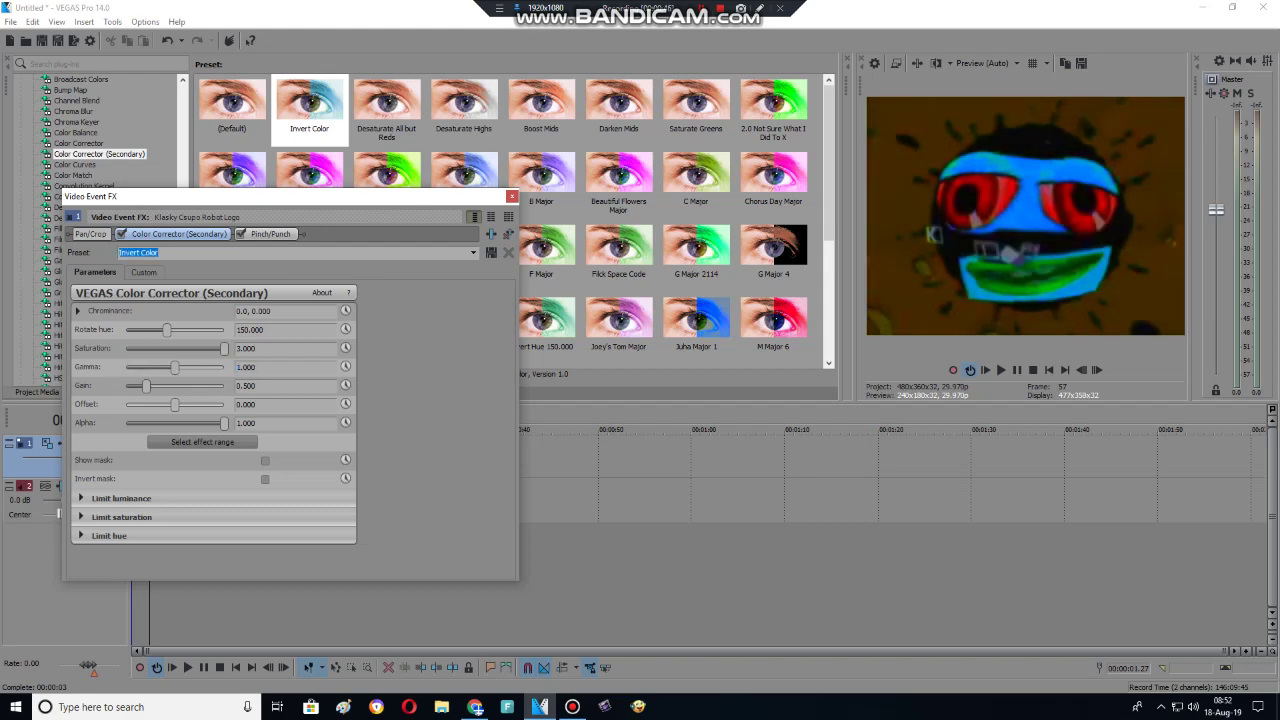
text(g Maj)
click(270, 233)
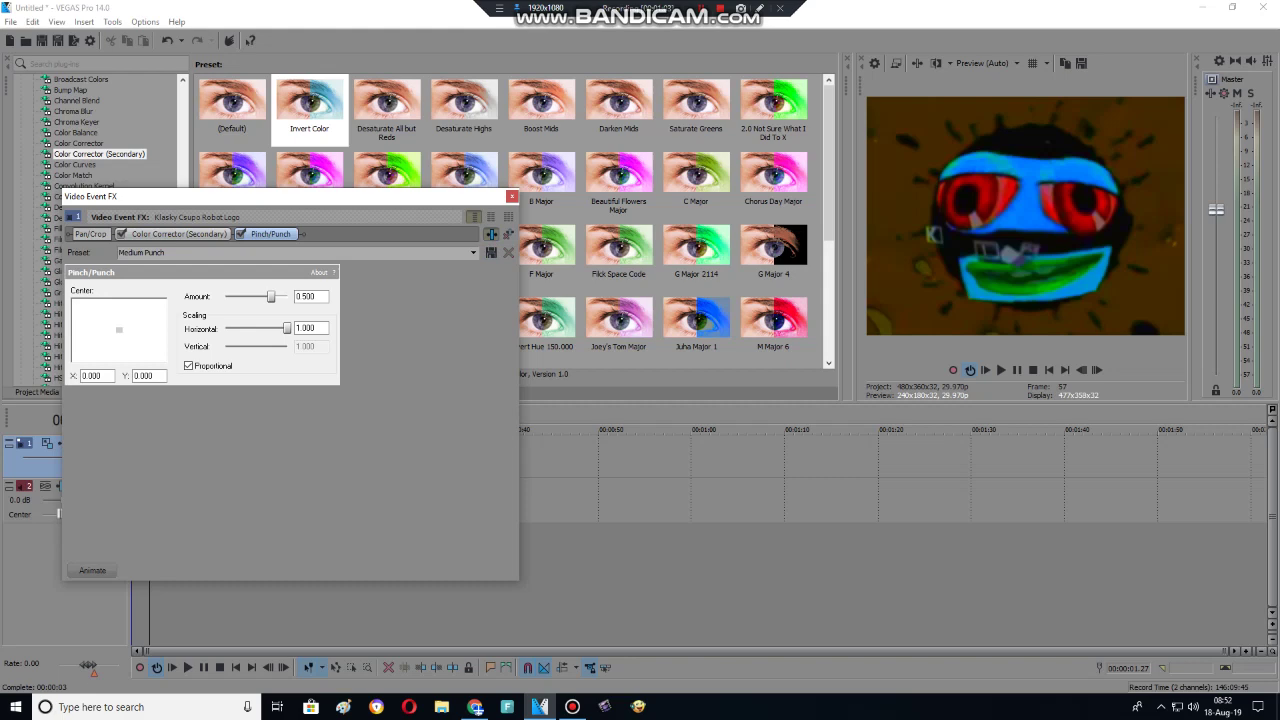
click(490, 233)
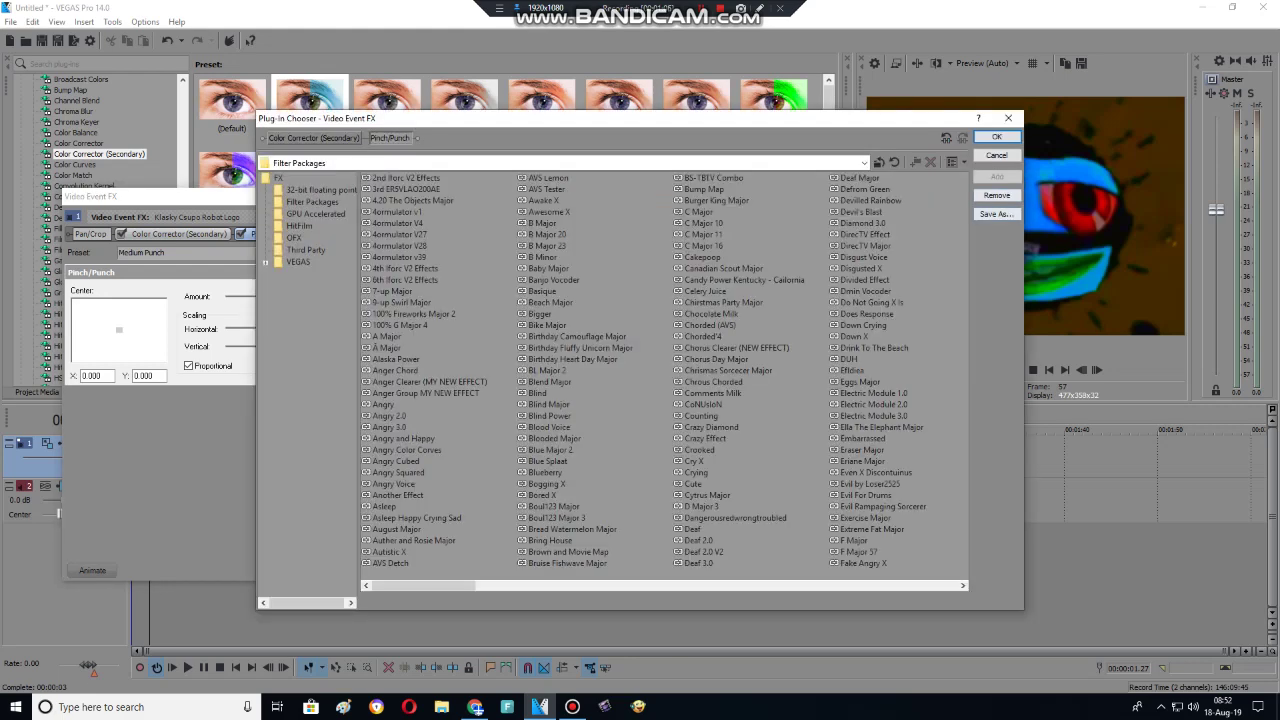
click(996, 214)
text(u)
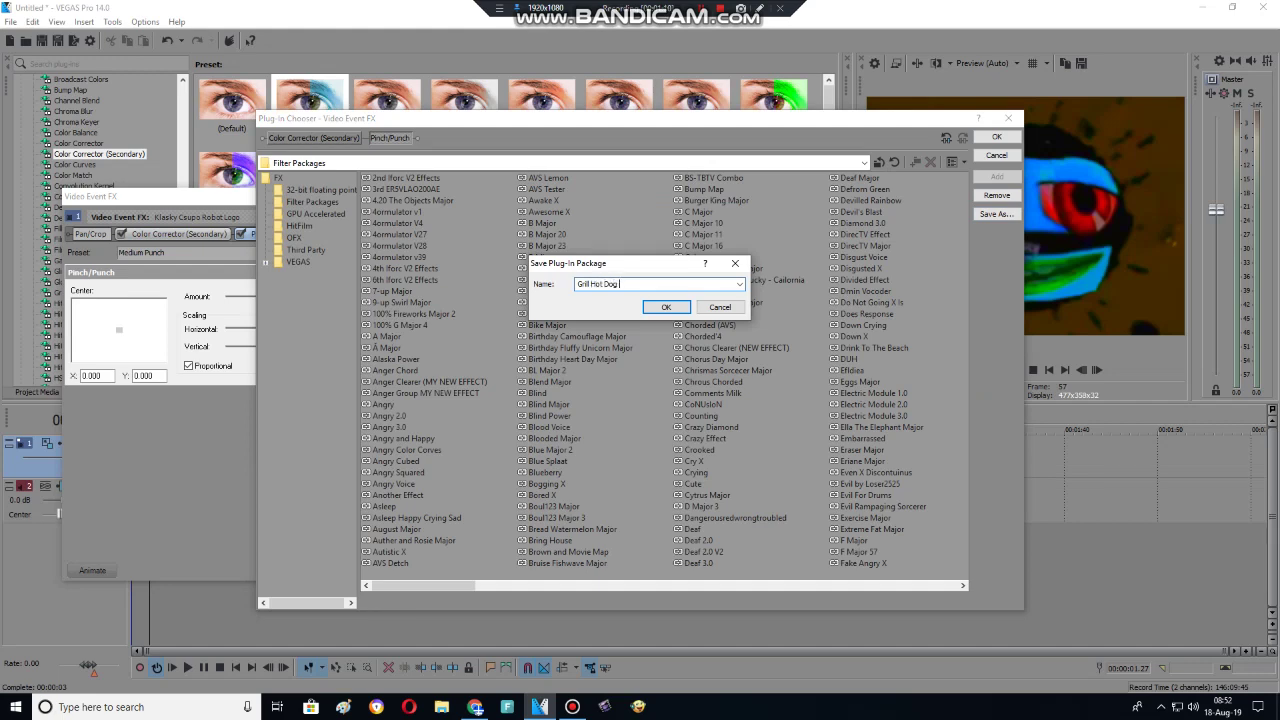
key(Return)
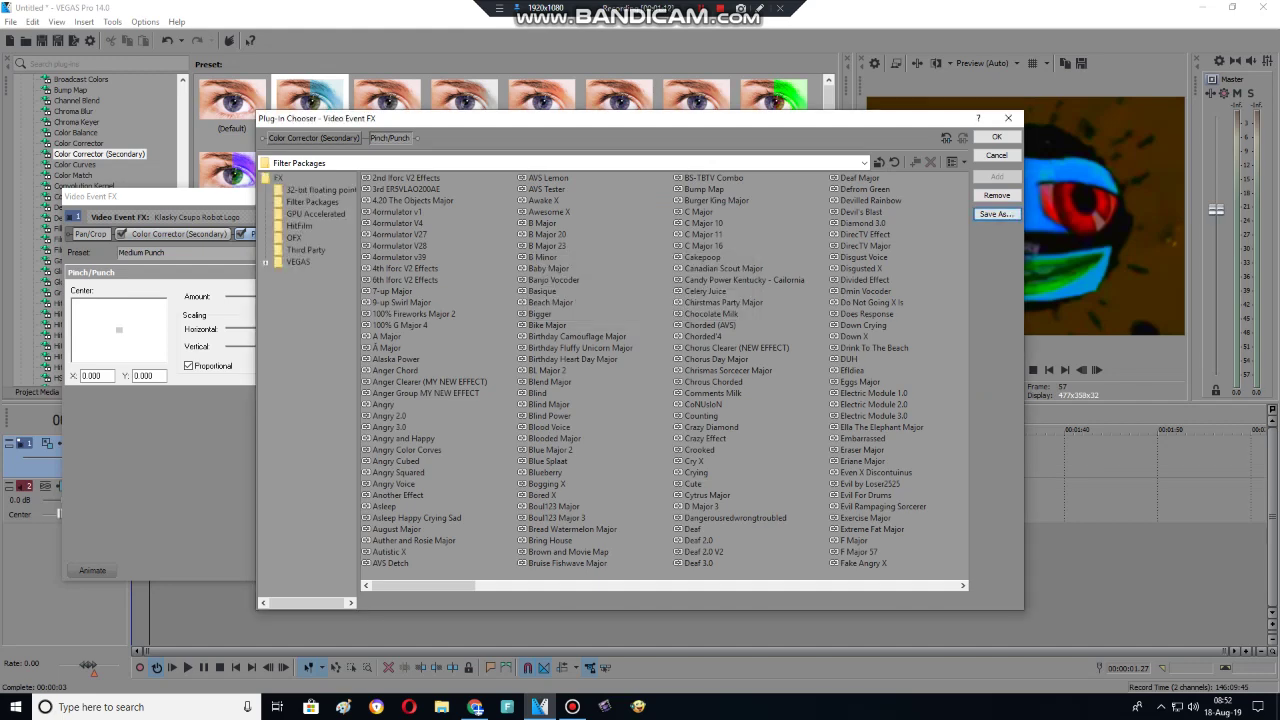
click(1008, 118)
click(475, 707)
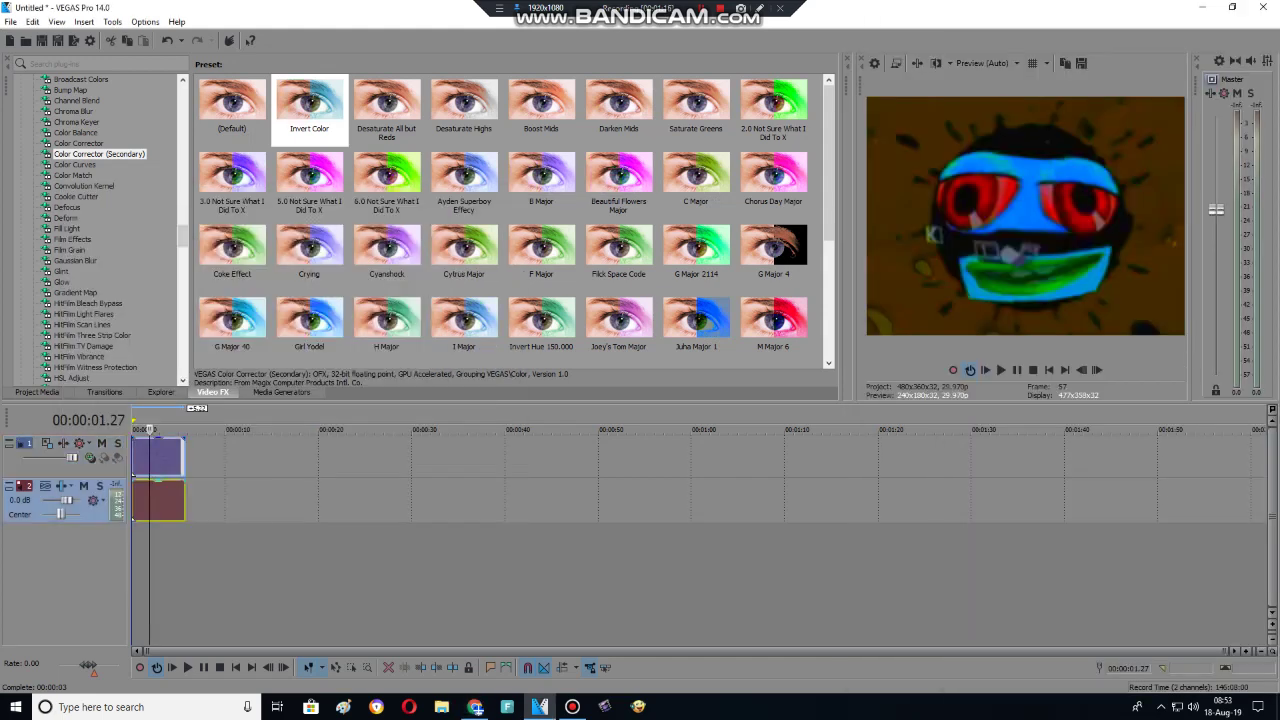
Add the Pitch Shift audio effect to the logo's audio event on track 2.
right_click(170, 486)
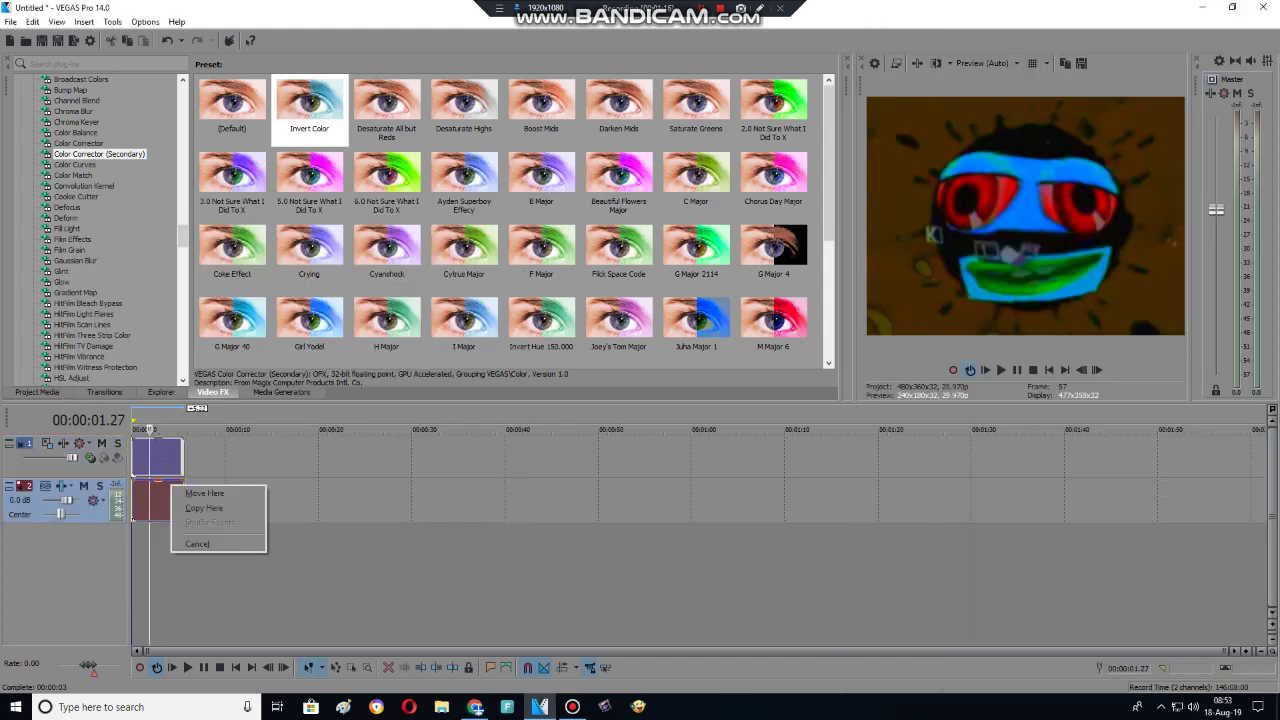
right_click(152, 490)
click(230, 124)
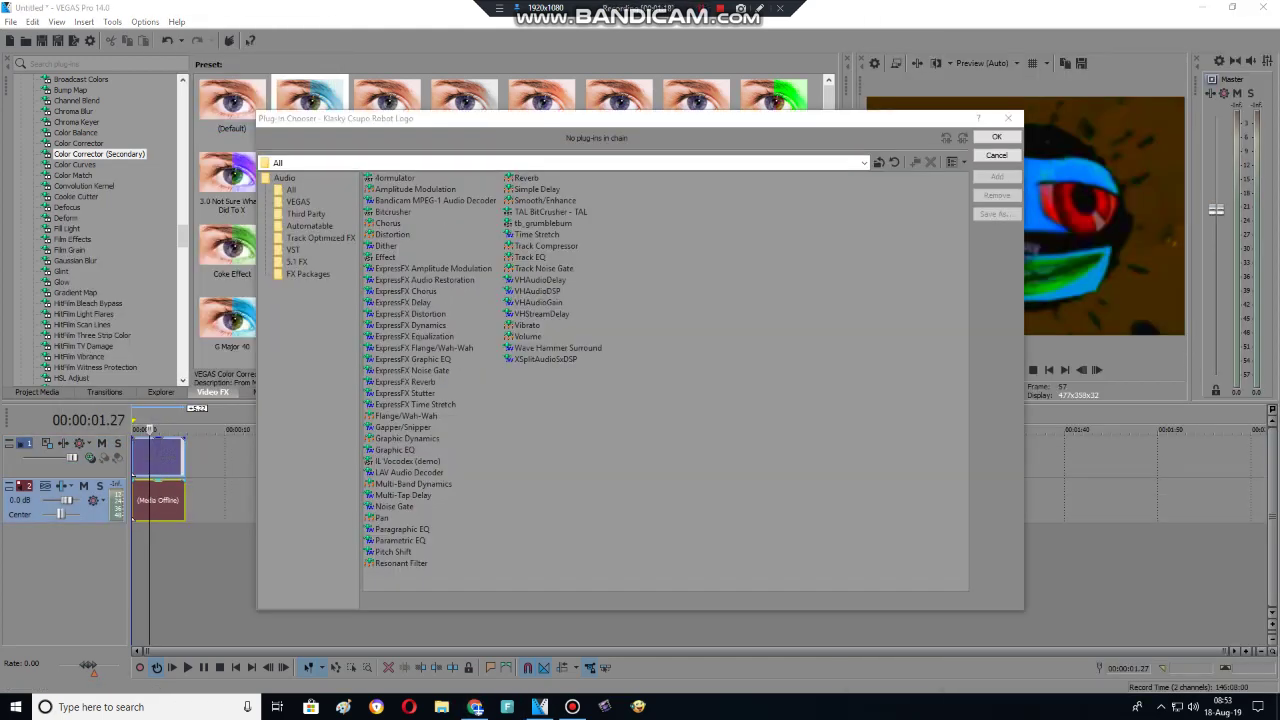
click(393, 551)
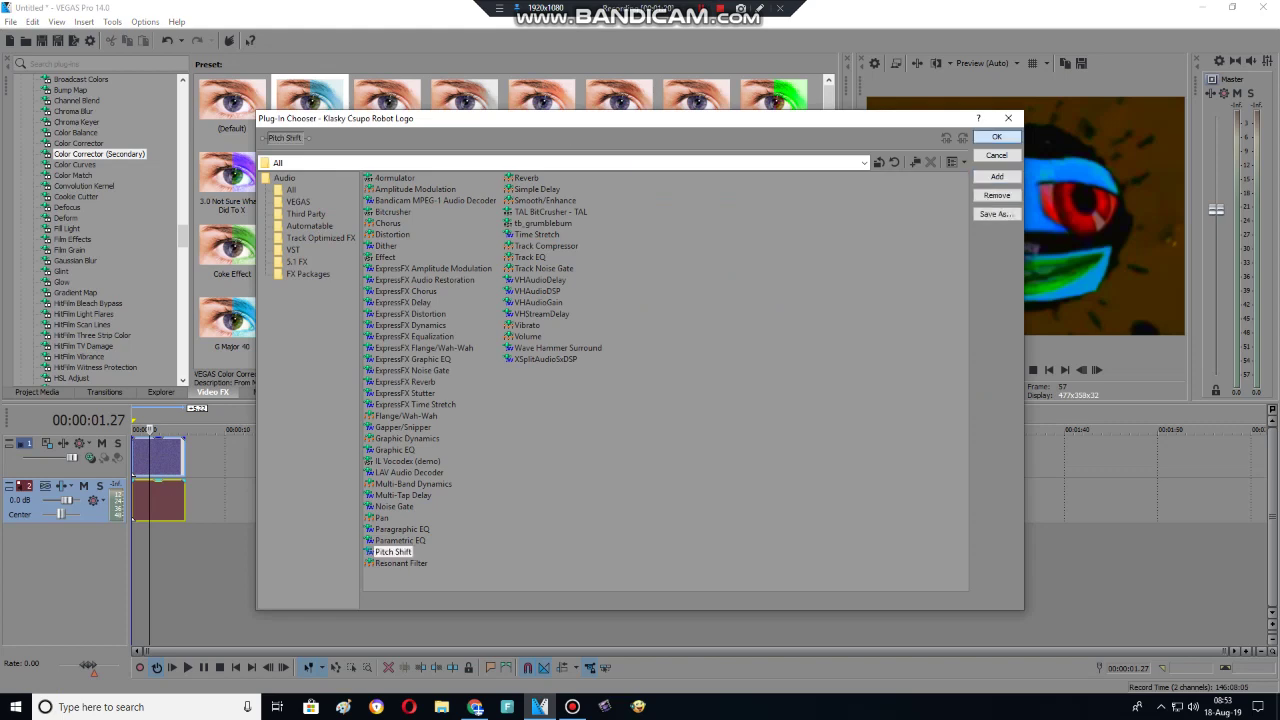
key(Return)
Set Pitch Shift to preserve duration in mode A17. Drums, unpitched (minimum echo), with a shift of -7 semitones.
click(122, 255)
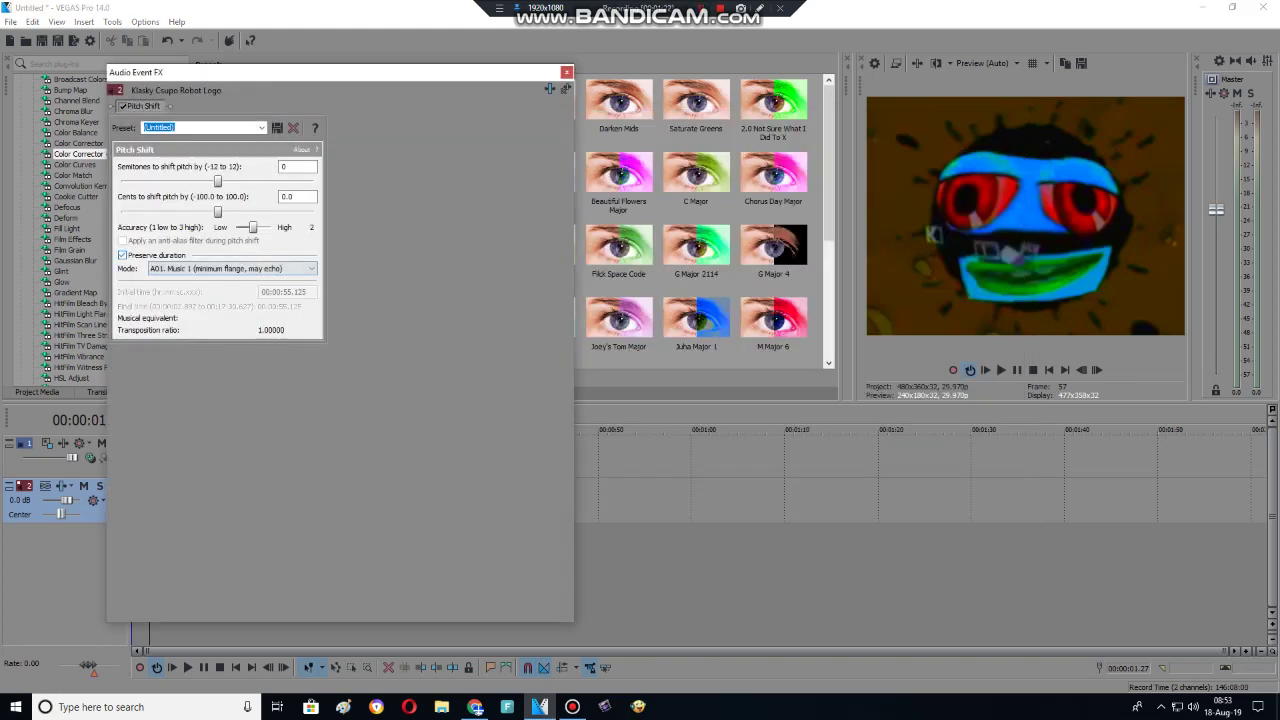
click(230, 268)
click(230, 423)
drag(217, 181, 161, 181)
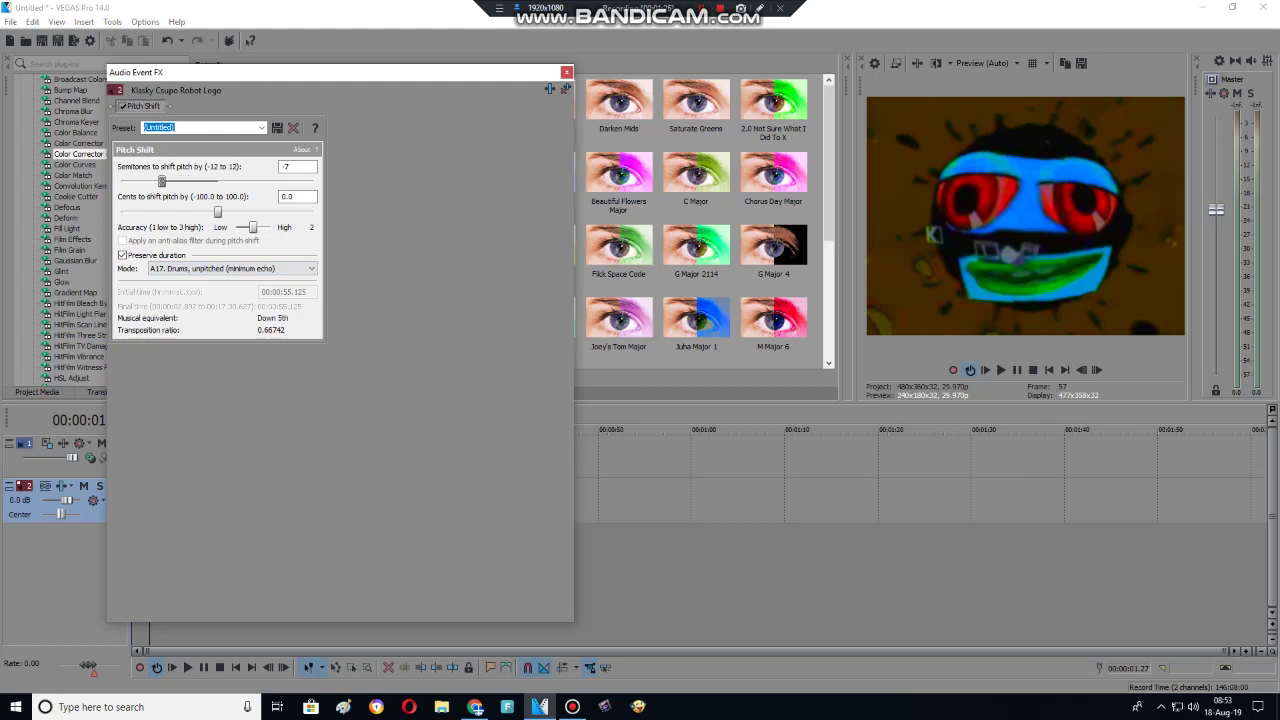
click(566, 72)
Duplicate the pitch-shifted audio onto a new track 3 and raise the copy's Pitch Shift semitones.
right_click(169, 505)
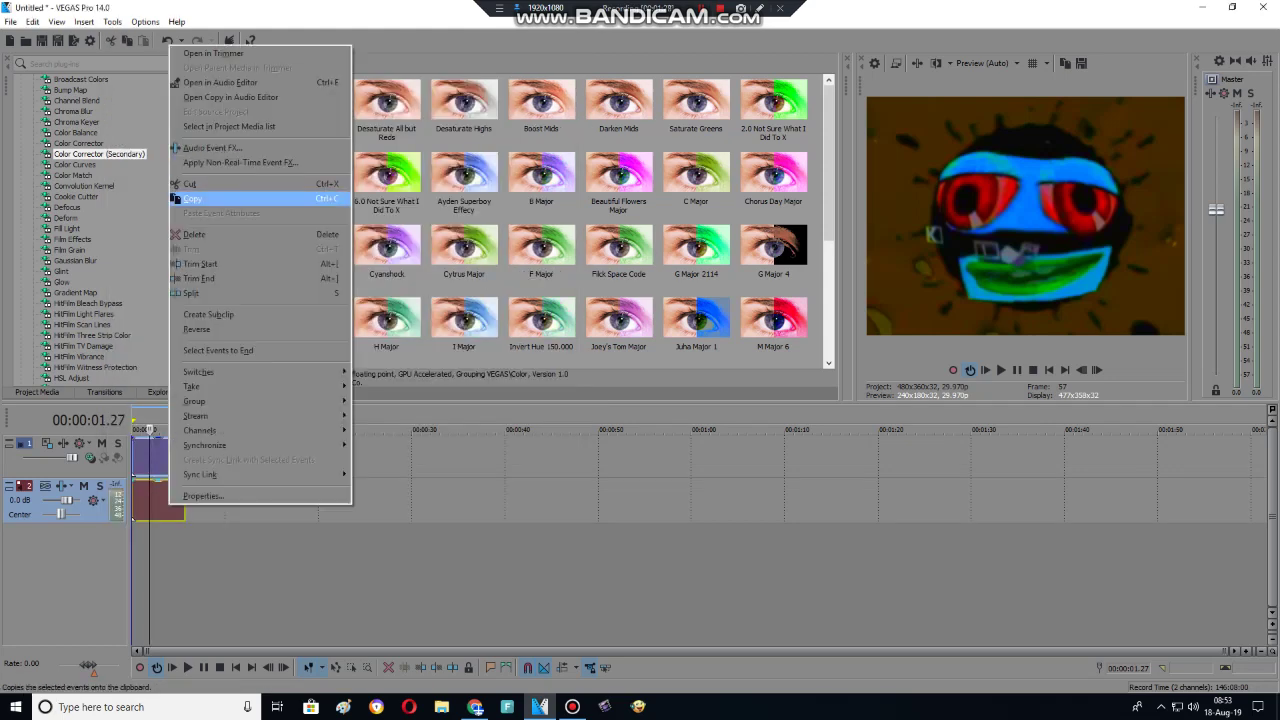
click(190, 199)
right_click(227, 506)
click(262, 388)
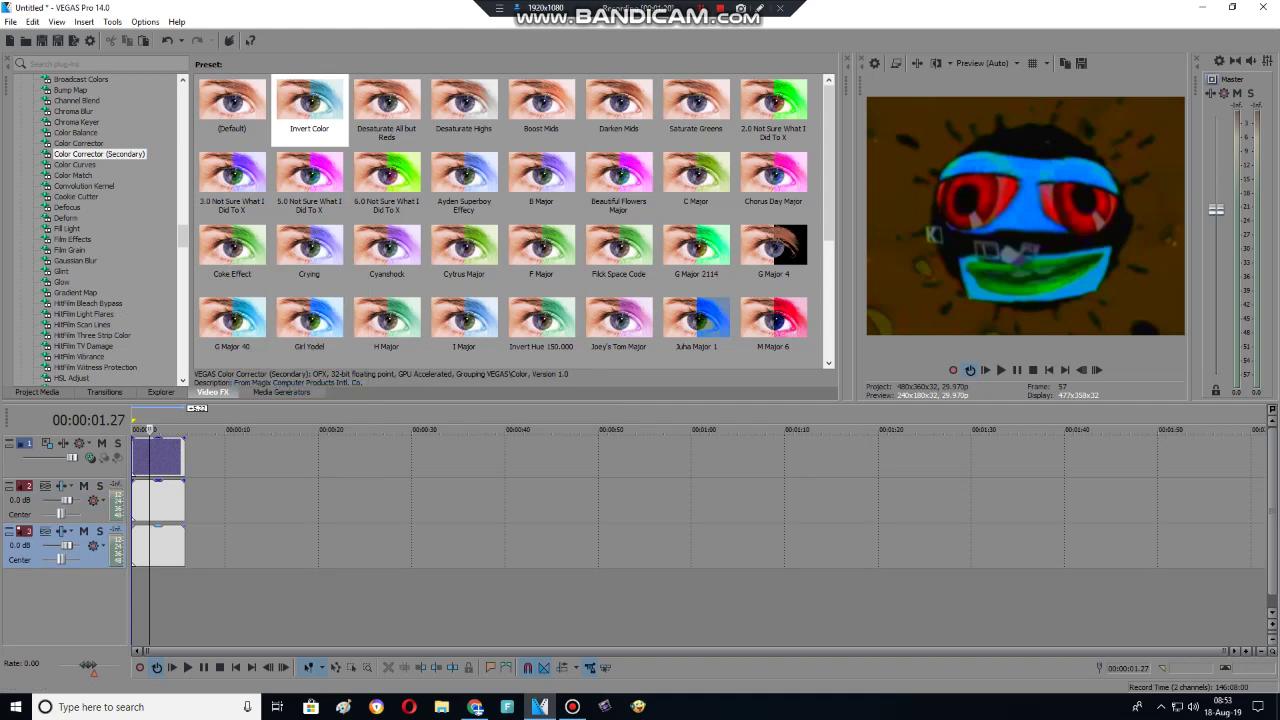
right_click(175, 545)
click(230, 186)
drag(161, 181, 177, 181)
click(566, 72)
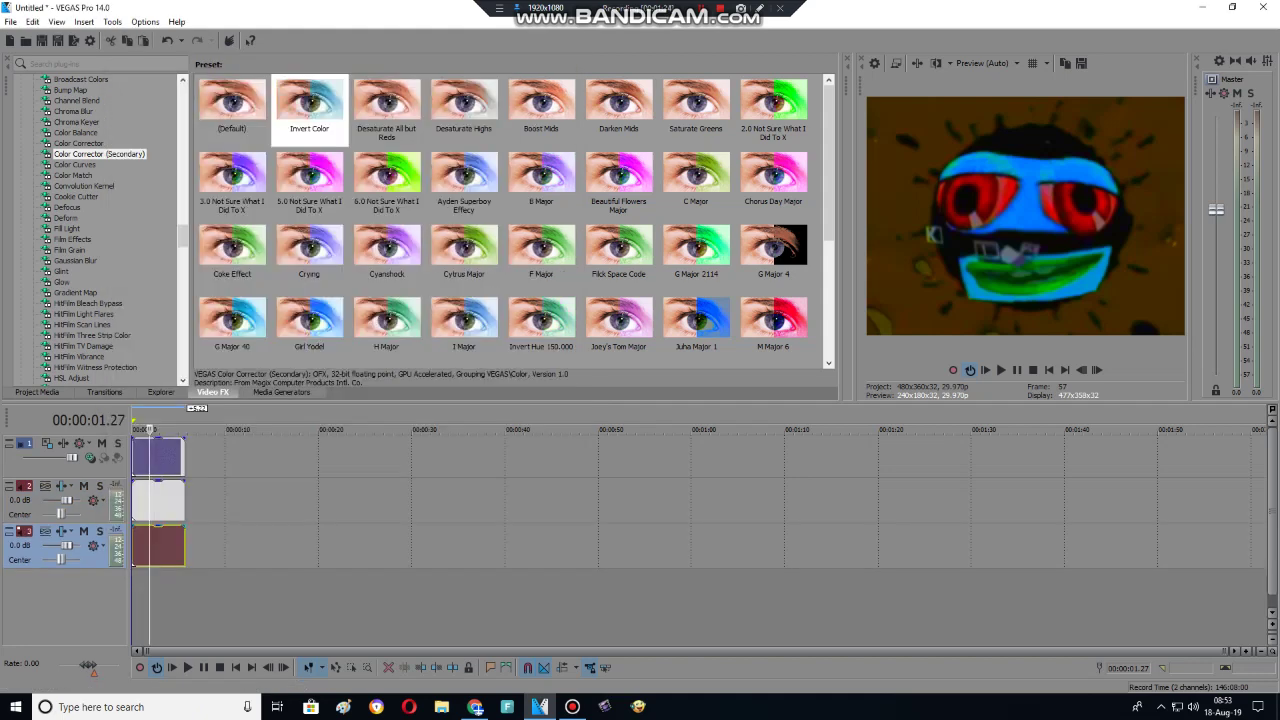
Duplicate the track 3 audio onto a new track 4 and set the copy's Pitch Shift to -1 semitone.
right_click(234, 553)
click(262, 434)
right_click(158, 586)
click(230, 229)
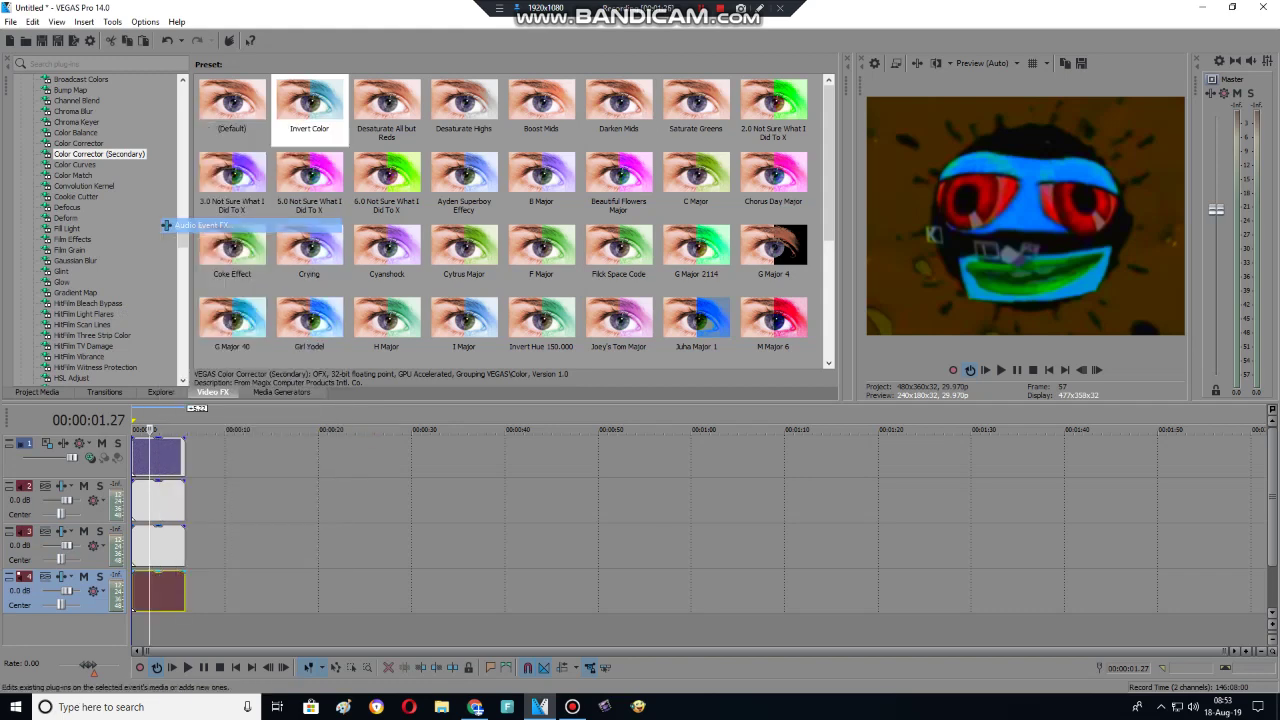
drag(177, 181, 210, 181)
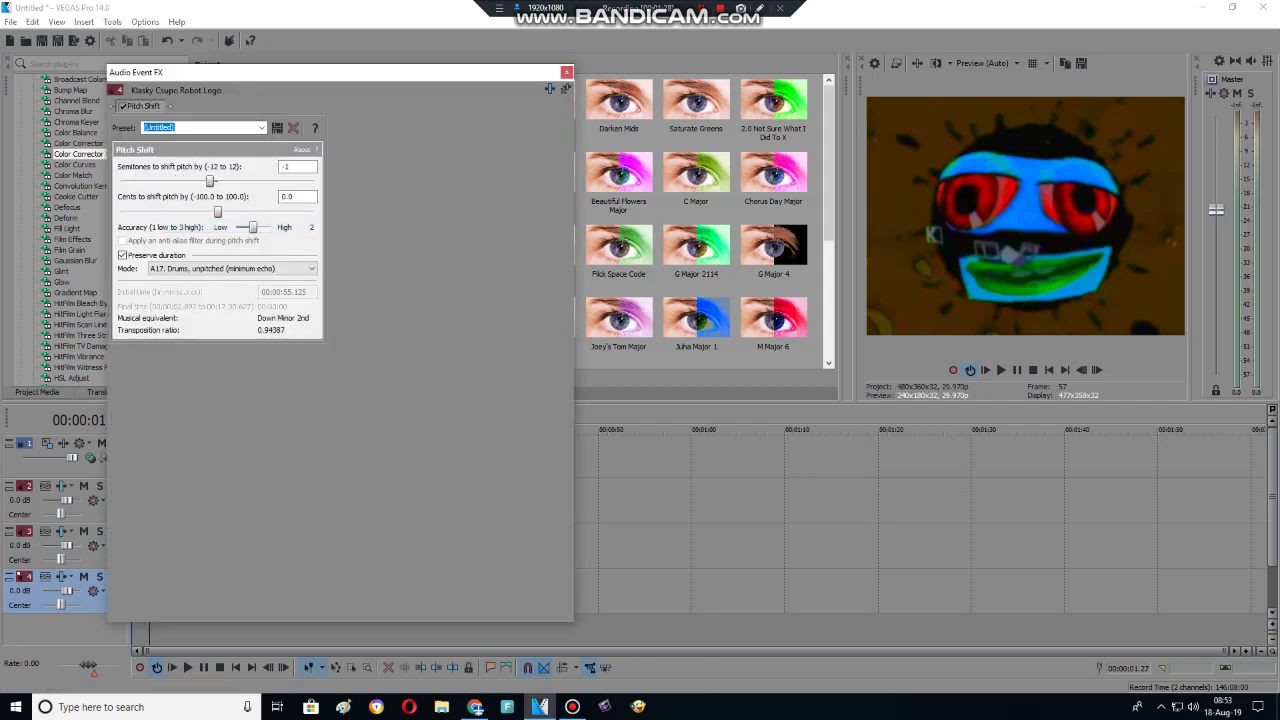
click(566, 72)
Place a second copy of Klasky Csupo Robot Logo.mp4 right after the first clip and preview it at 00:00:08.02.
click(37, 392)
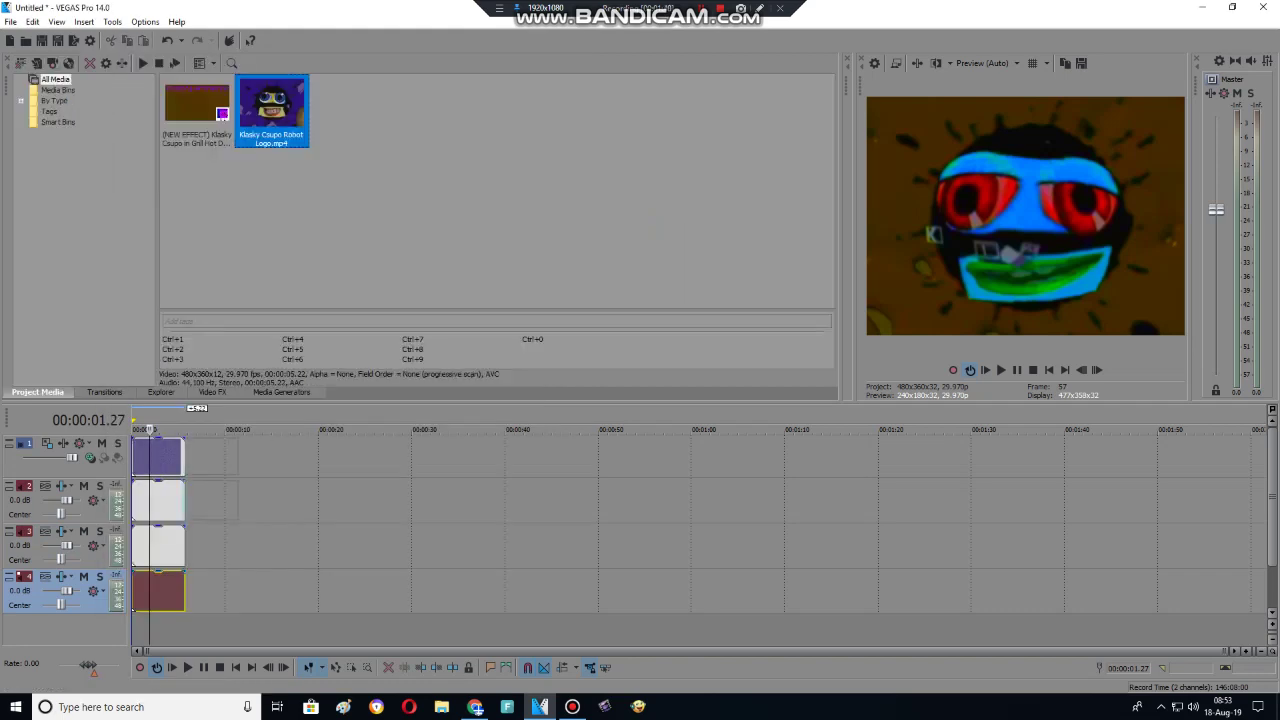
drag(185, 457, 186, 457)
click(186, 457)
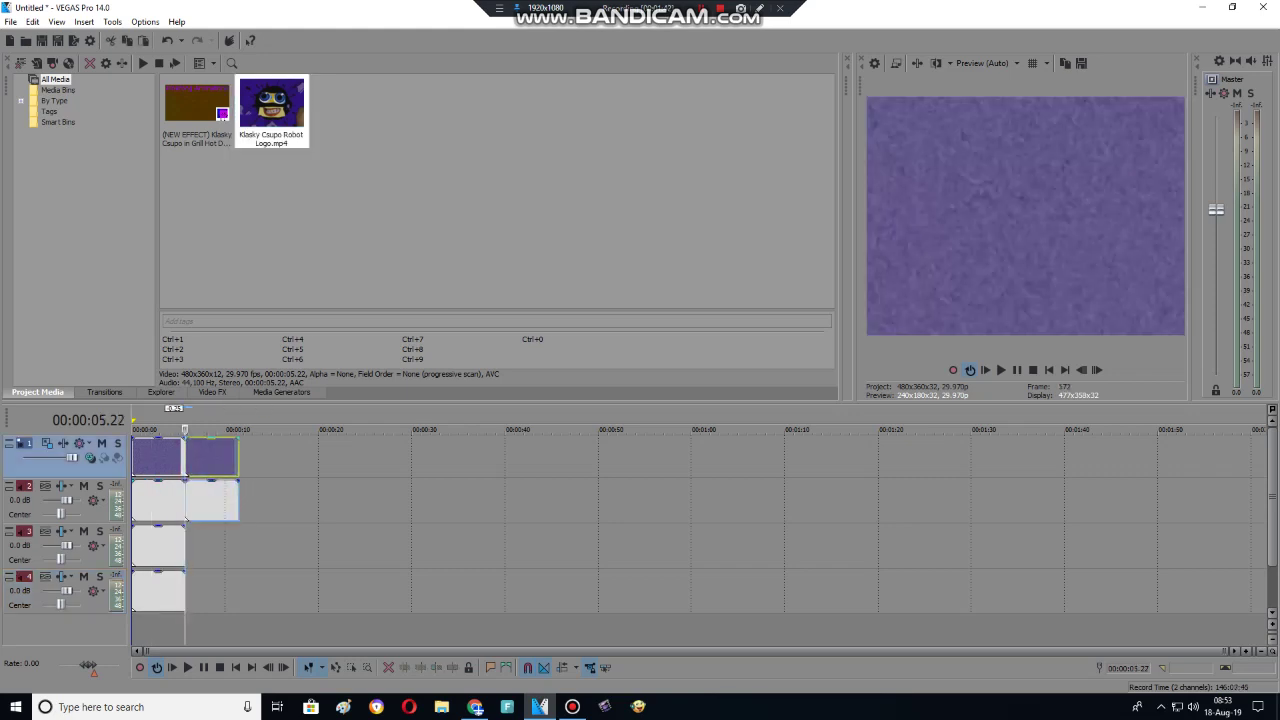
click(207, 430)
Apply the Gradient Map effect with the Reset to None preset to the second logo clip.
click(212, 392)
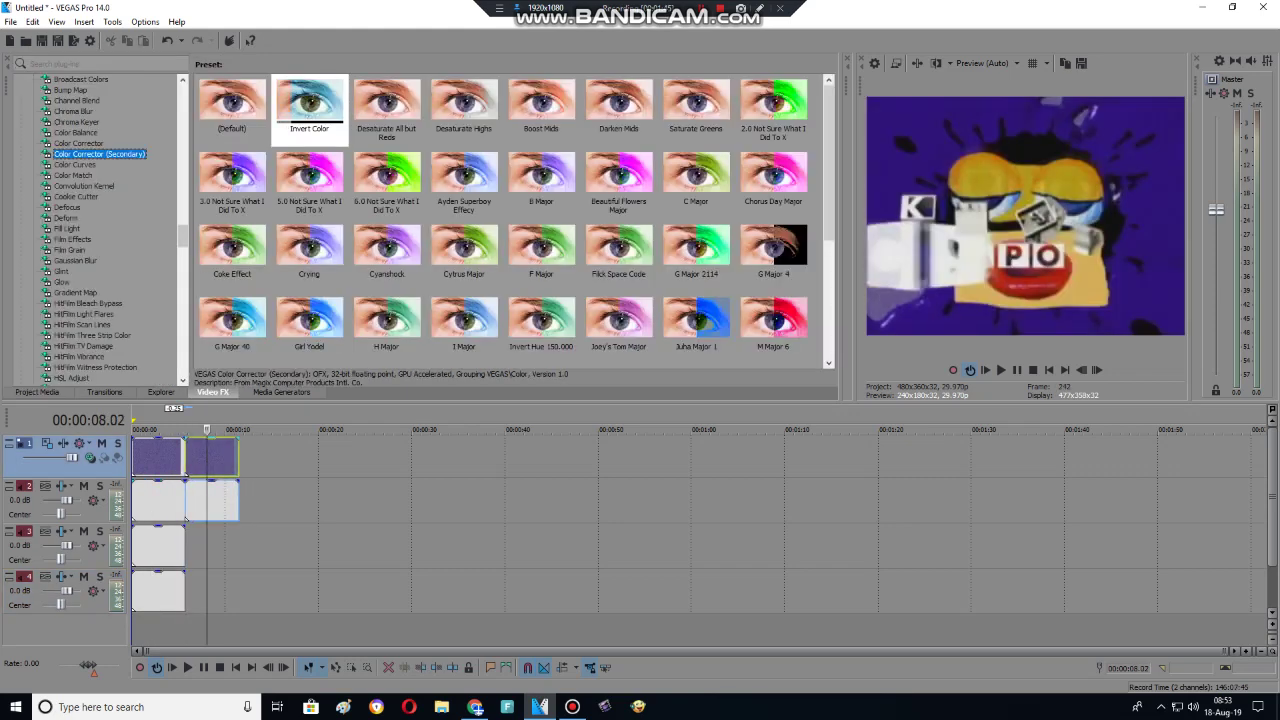
click(75, 292)
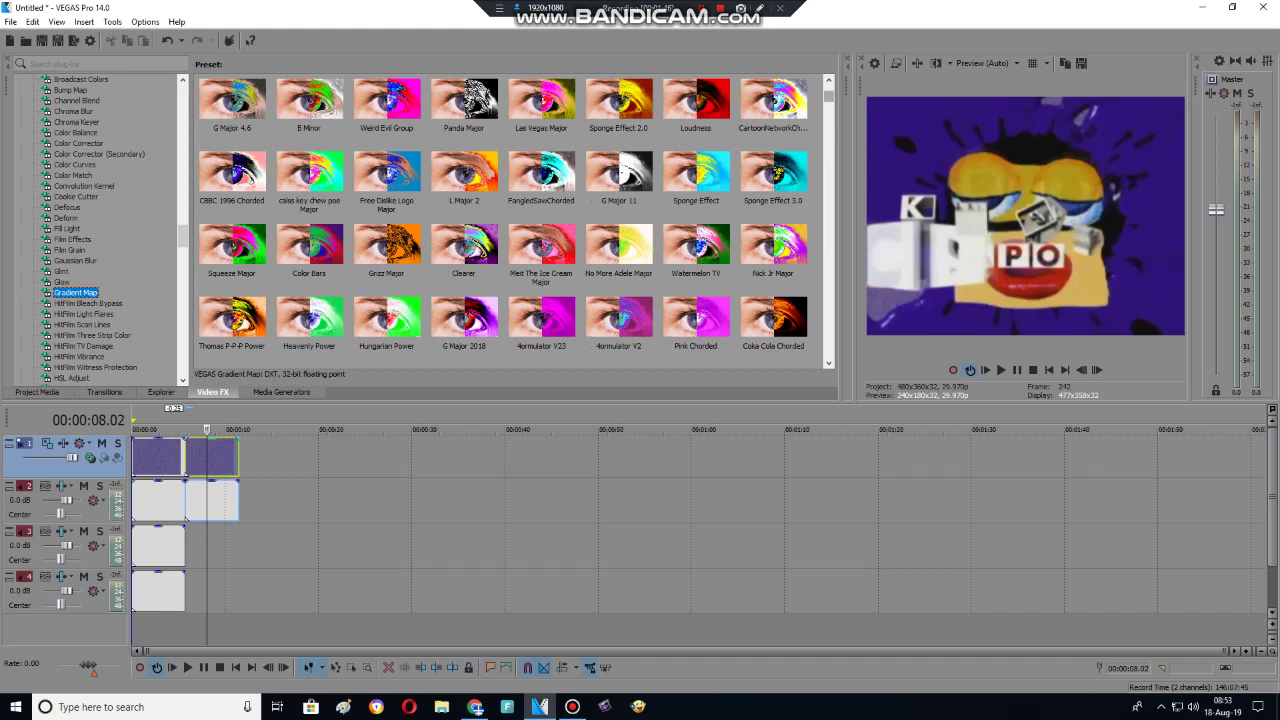
scroll(776, 185, up, 3)
drag(231, 105, 210, 457)
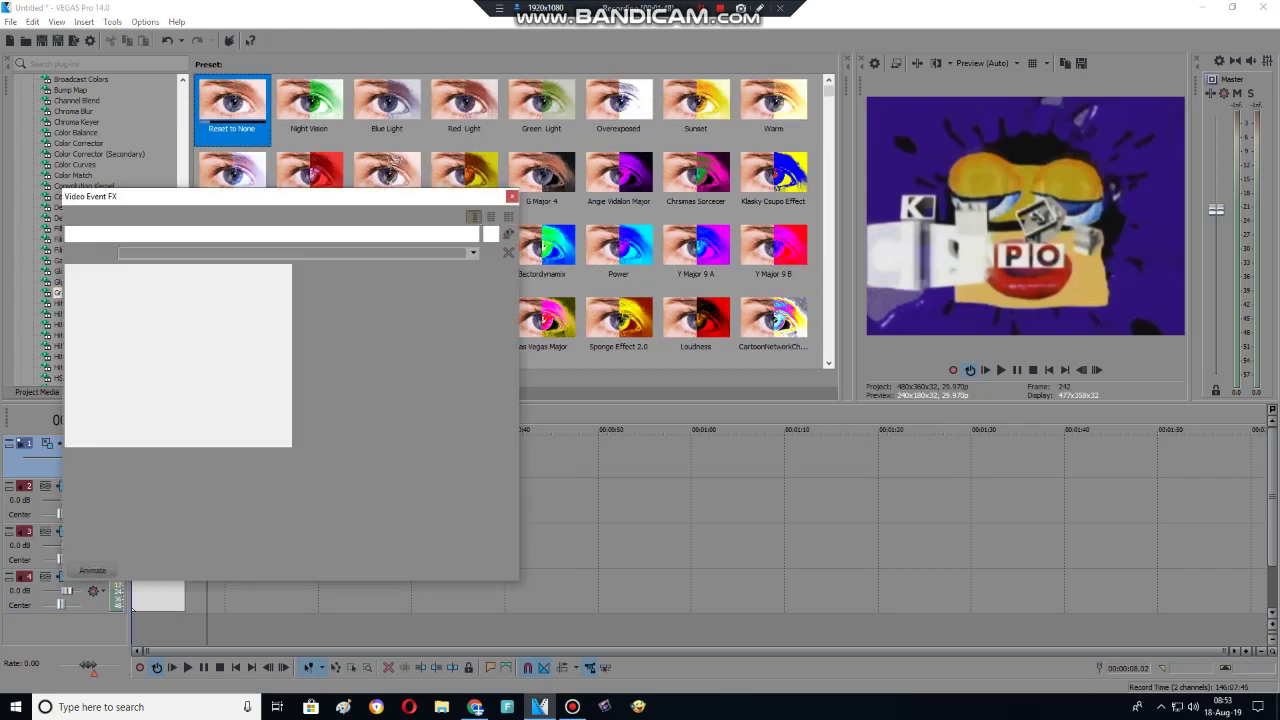
Set the gradient's first stop to opaque orange-red (R 255, G 60, B 0) and its last stop to opaque yellow.
click(285, 373)
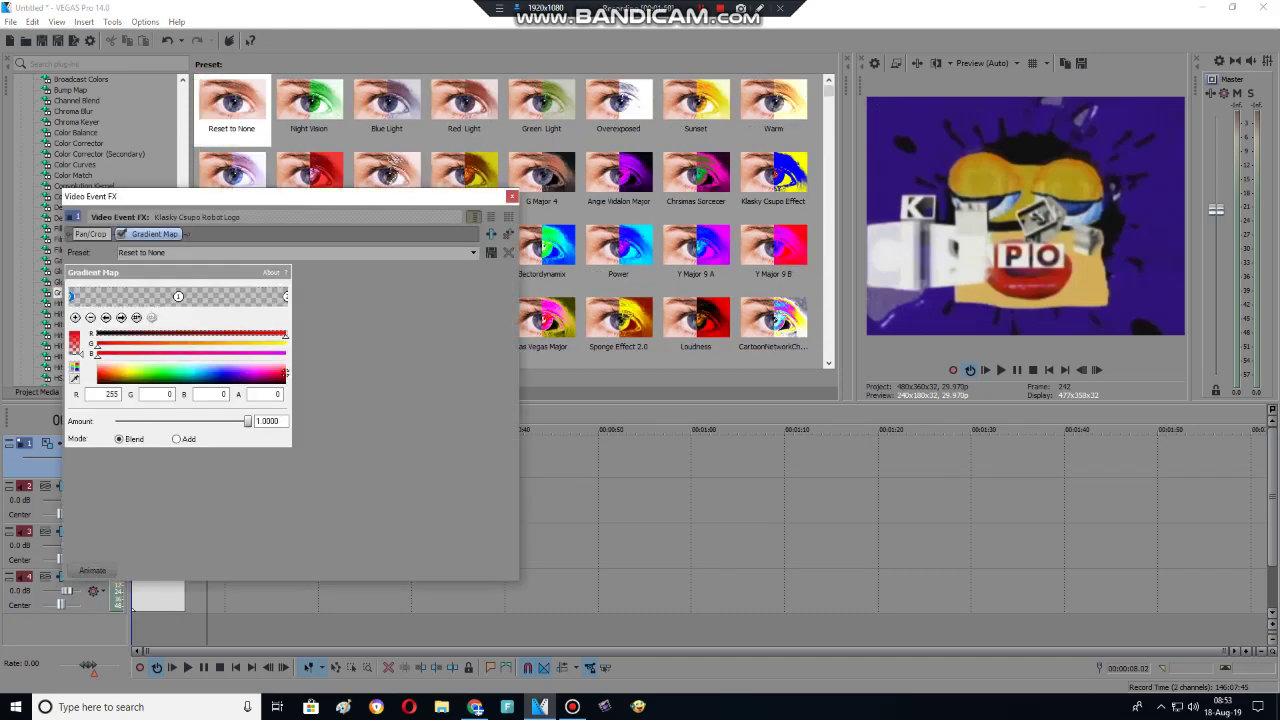
drag(285, 373, 103, 373)
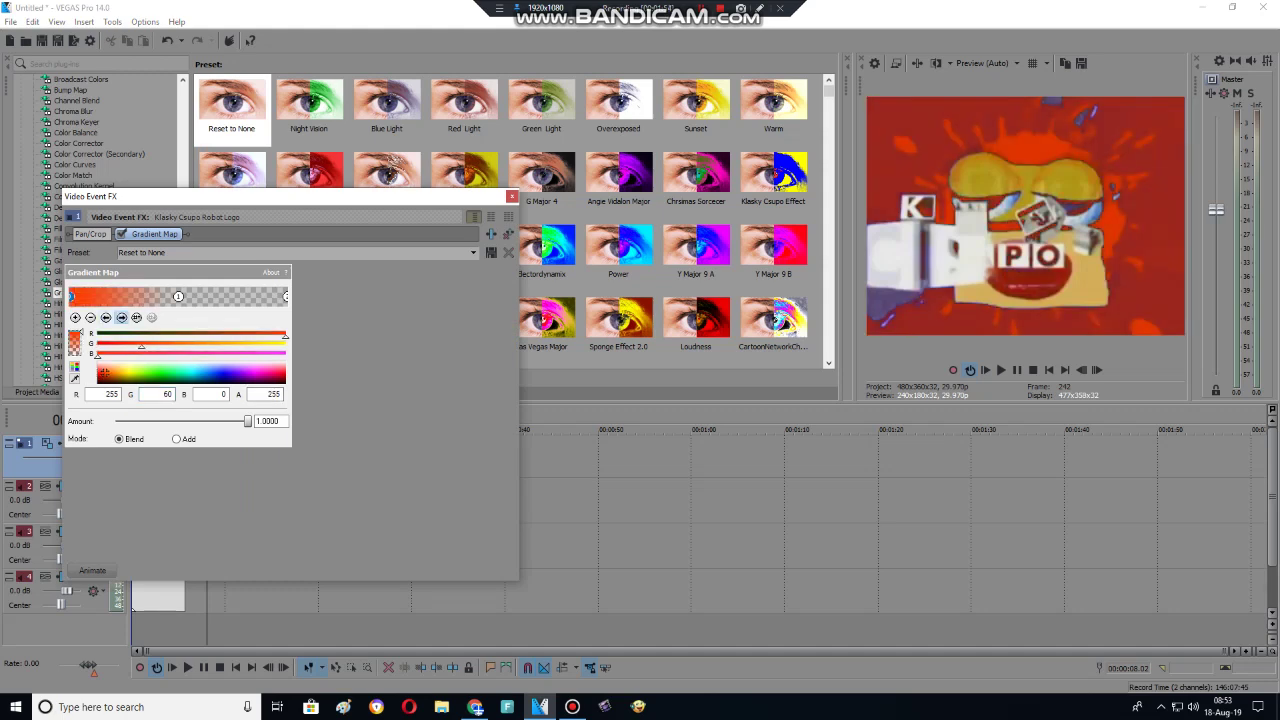
click(121, 317)
click(121, 317)
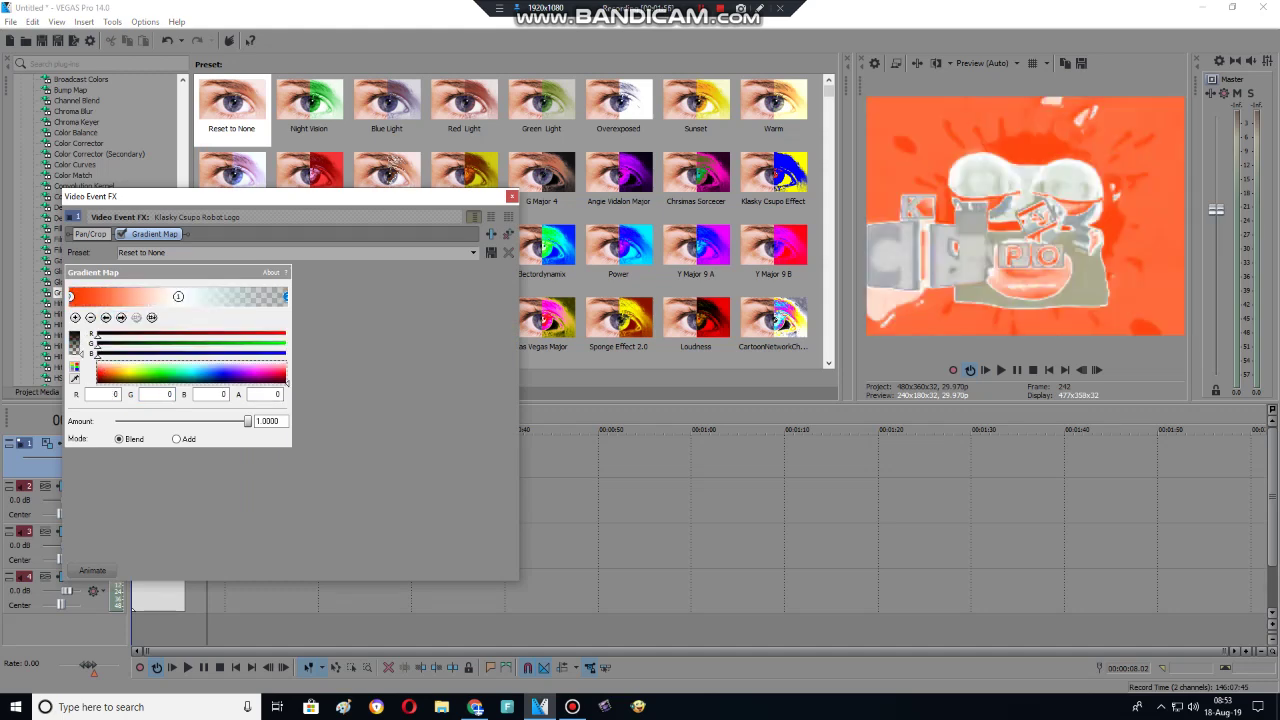
click(128, 372)
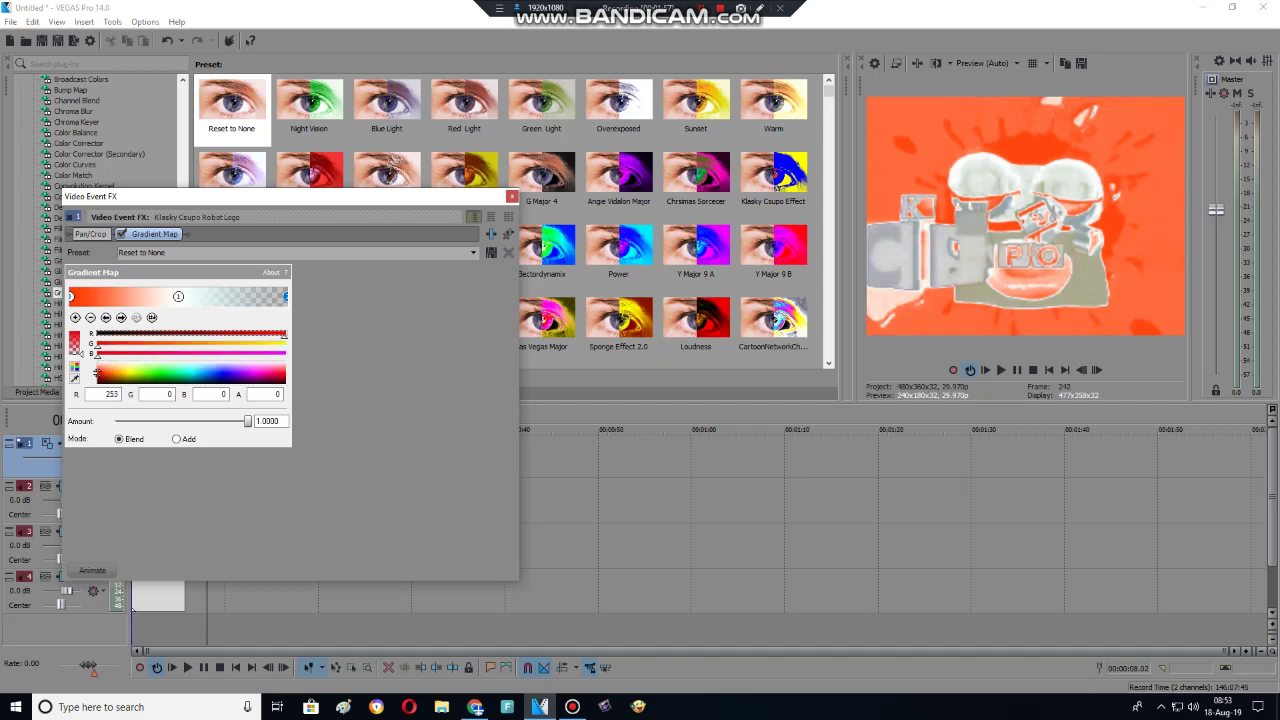
click(128, 372)
Shift the yellow stop to just past the gradient's middle and make the stop before it opaque yellow (255, 255, 0).
click(178, 296)
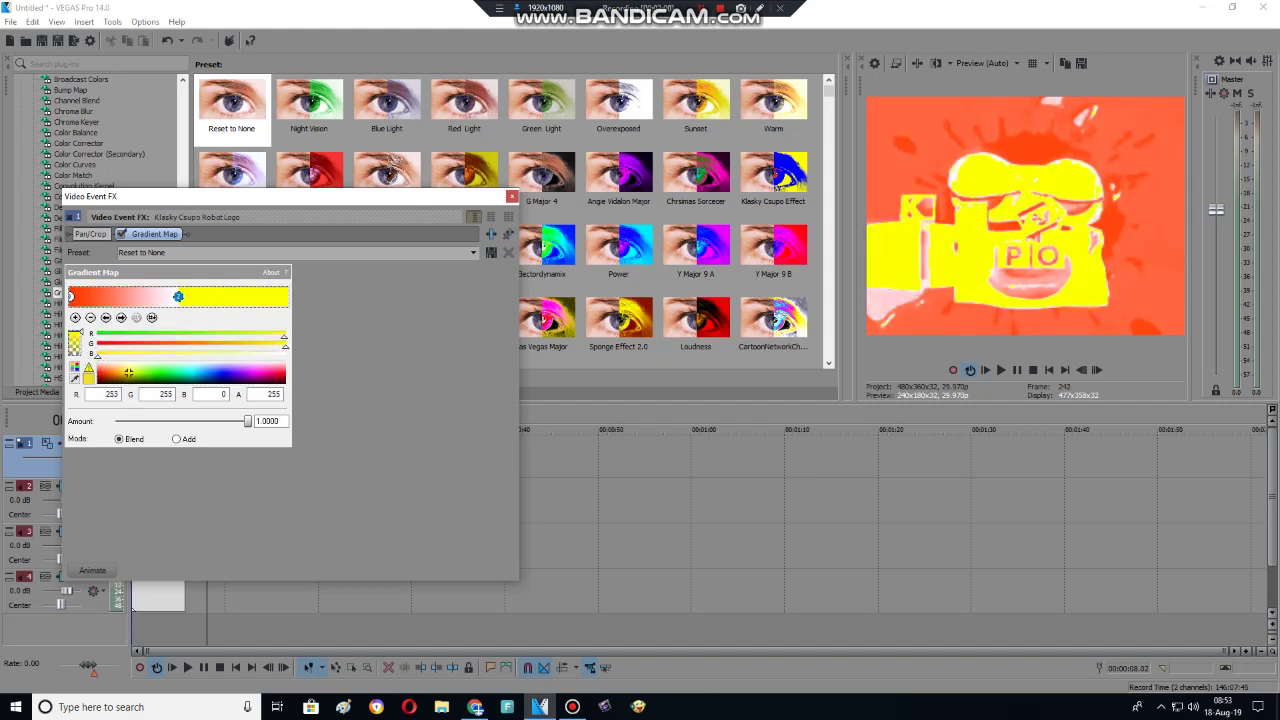
drag(178, 296, 201, 296)
click(128, 296)
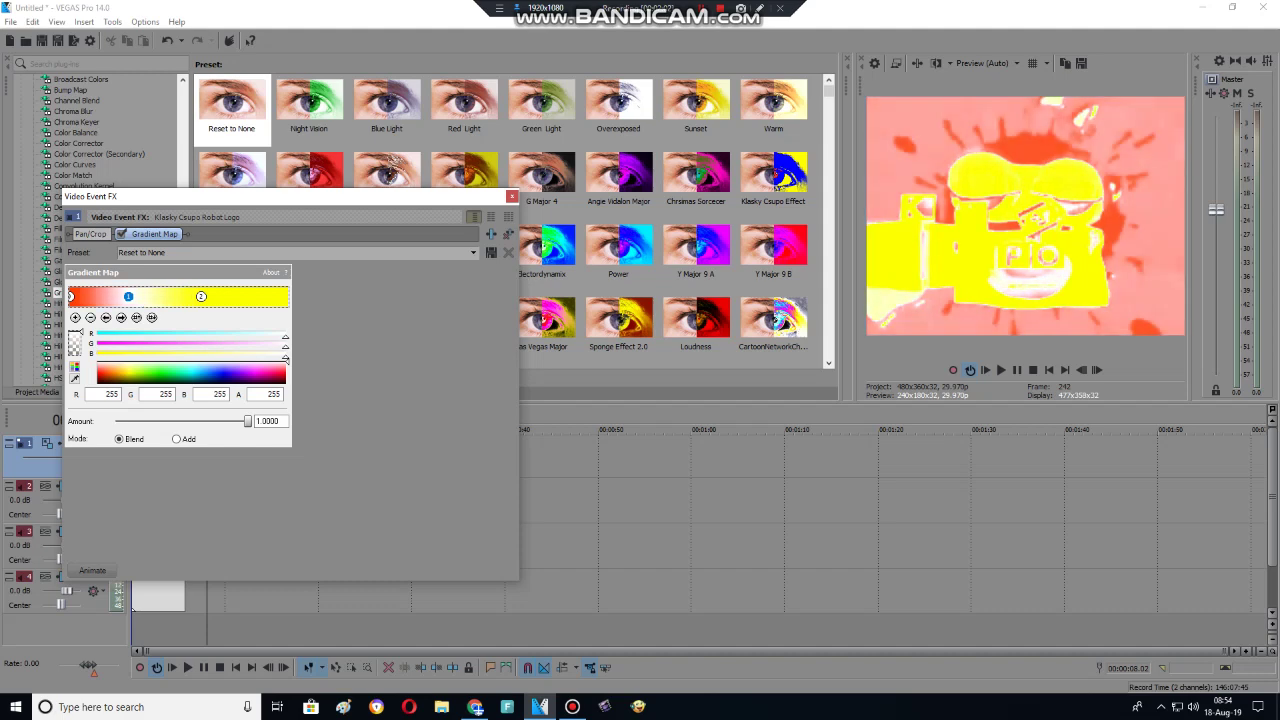
mouse_move(150, 372)
mouse_down()
mouse_move(286, 372)
mouse_move(128, 372)
mouse_up()
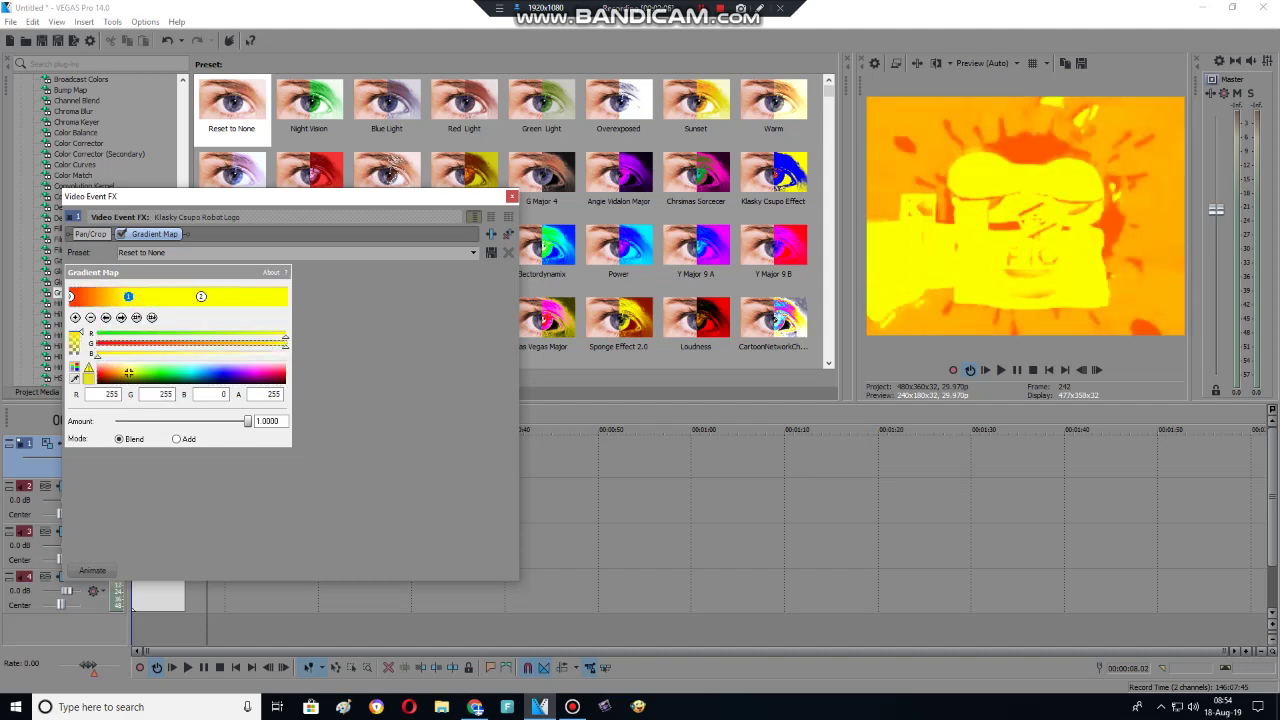
Recolor the last gradient stop opaque magenta (R 253, G 0, B 166) and place it at the far end of the gradient.
drag(201, 296, 157, 296)
click(107, 372)
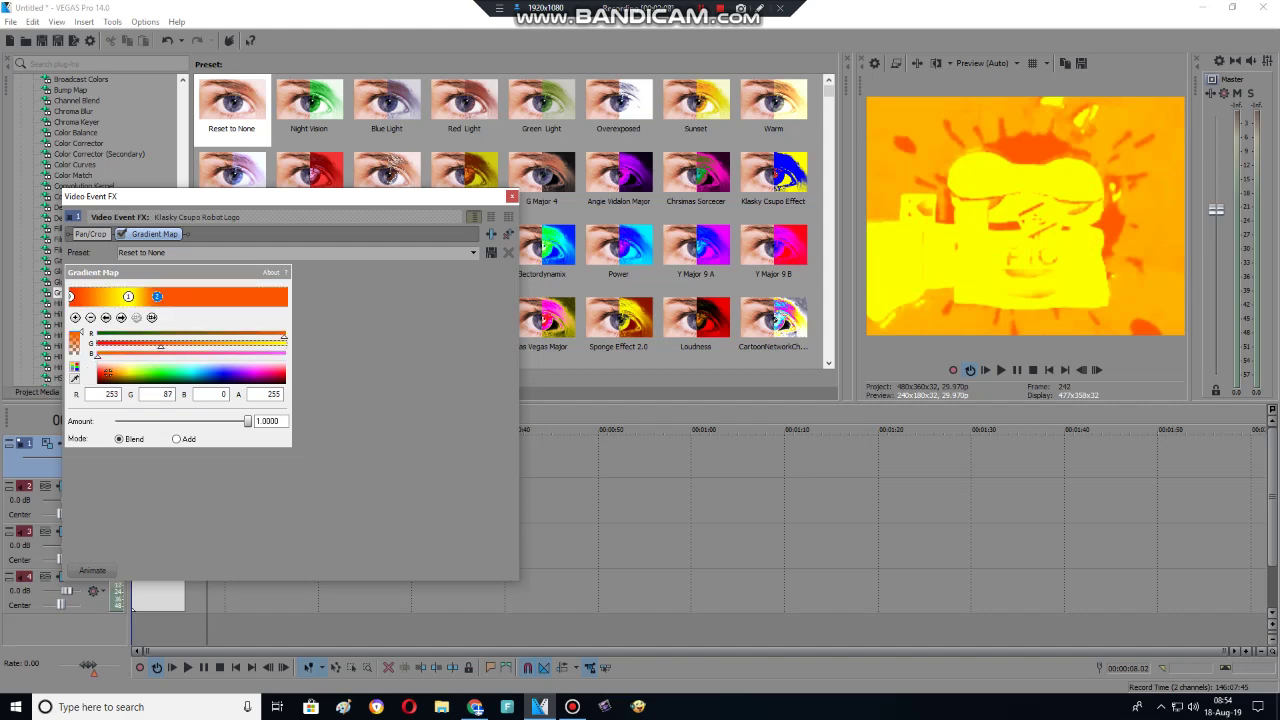
click(263, 370)
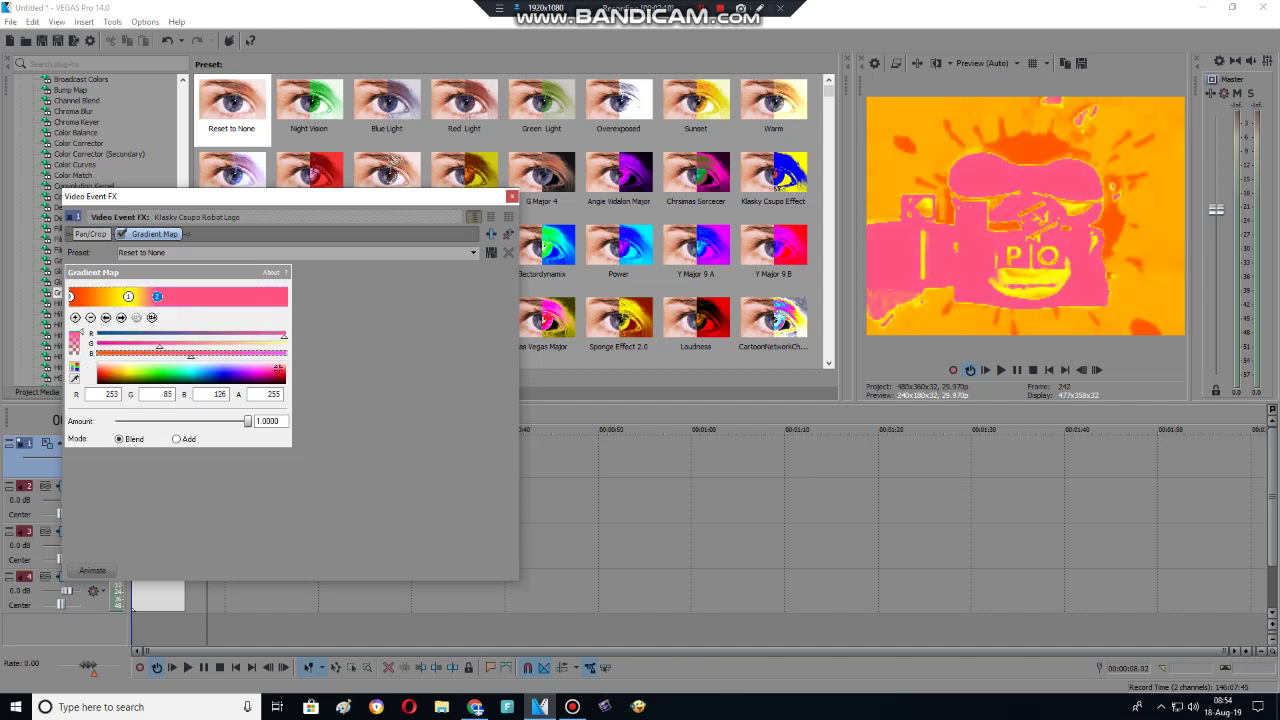
drag(270, 368, 265, 373)
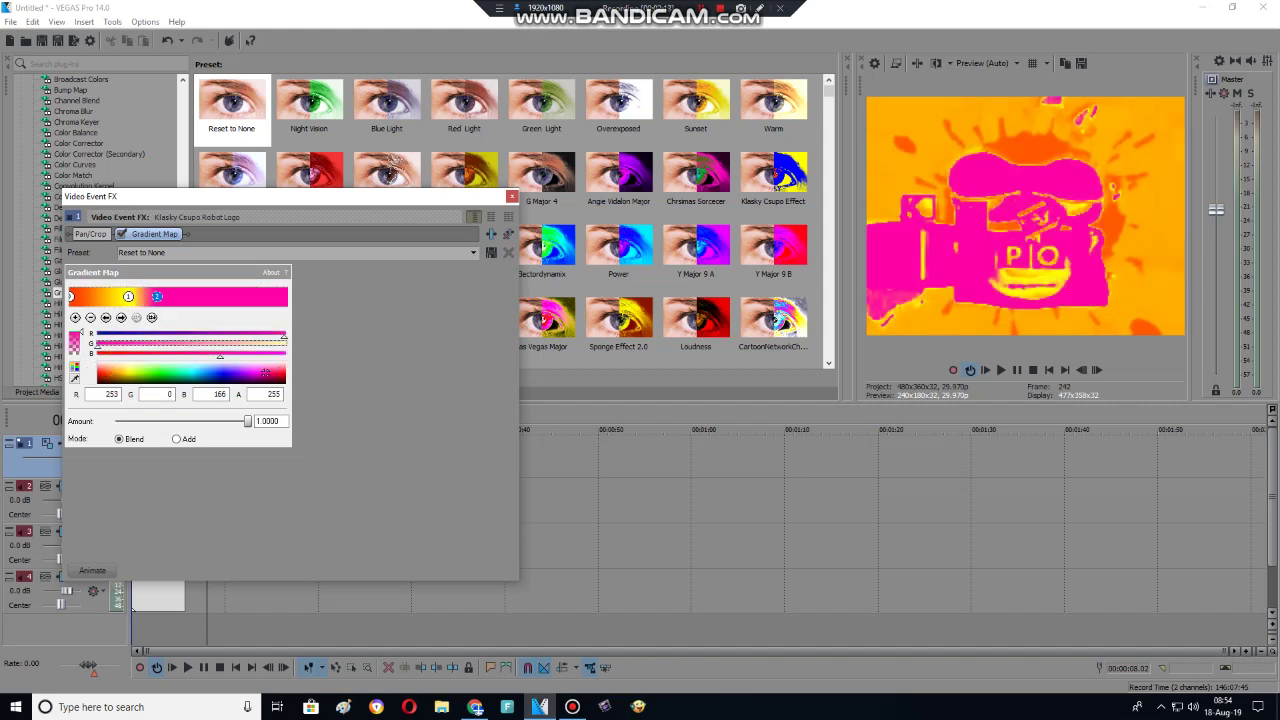
drag(157, 296, 285, 297)
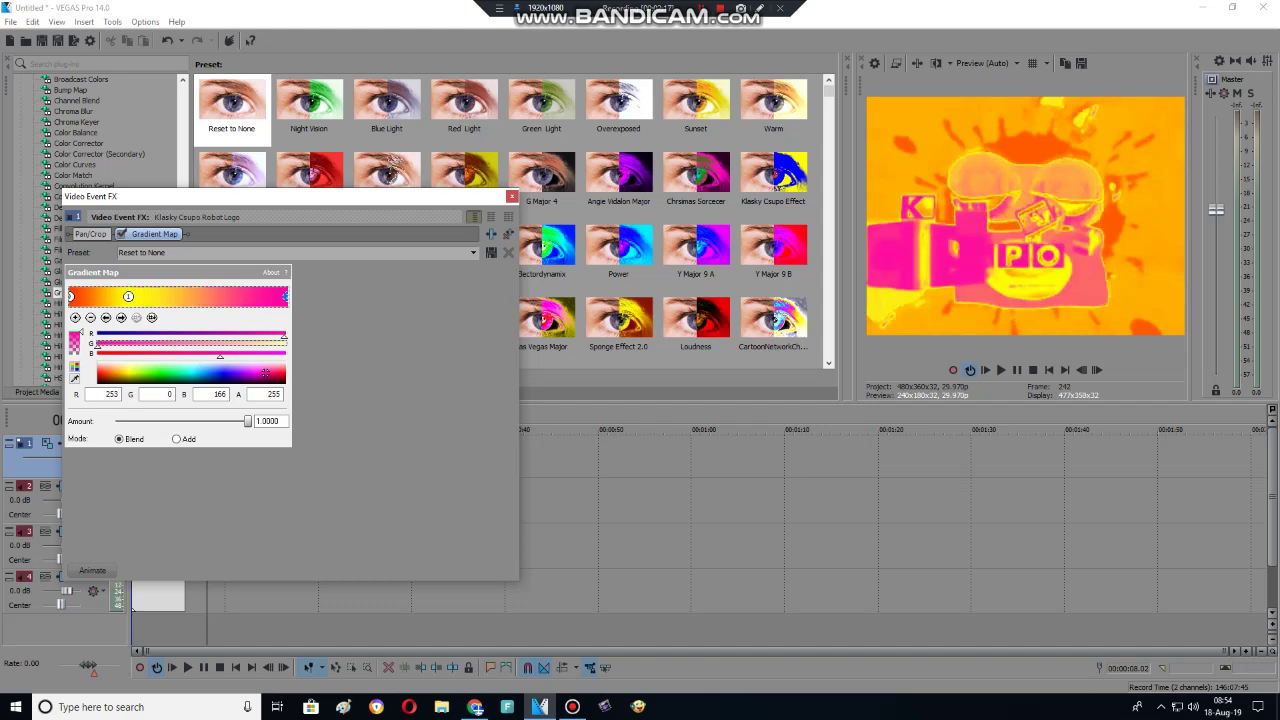
Save the Gradient Map settings as a preset named Hot Dog Major and close the video effects window.
click(200, 252)
text(h)
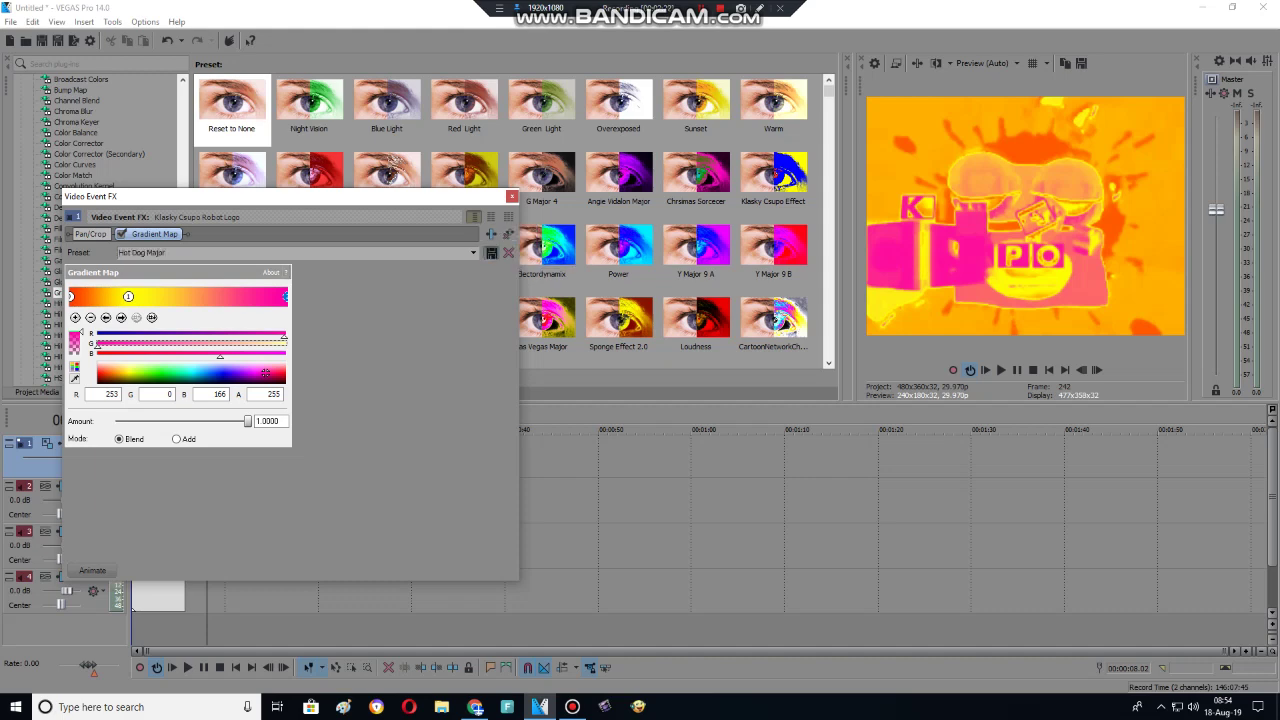
click(512, 195)
Paste the copied event attributes onto the second clip's track 2 audio and set its Pitch Shift to 4 semitones.
right_click(186, 515)
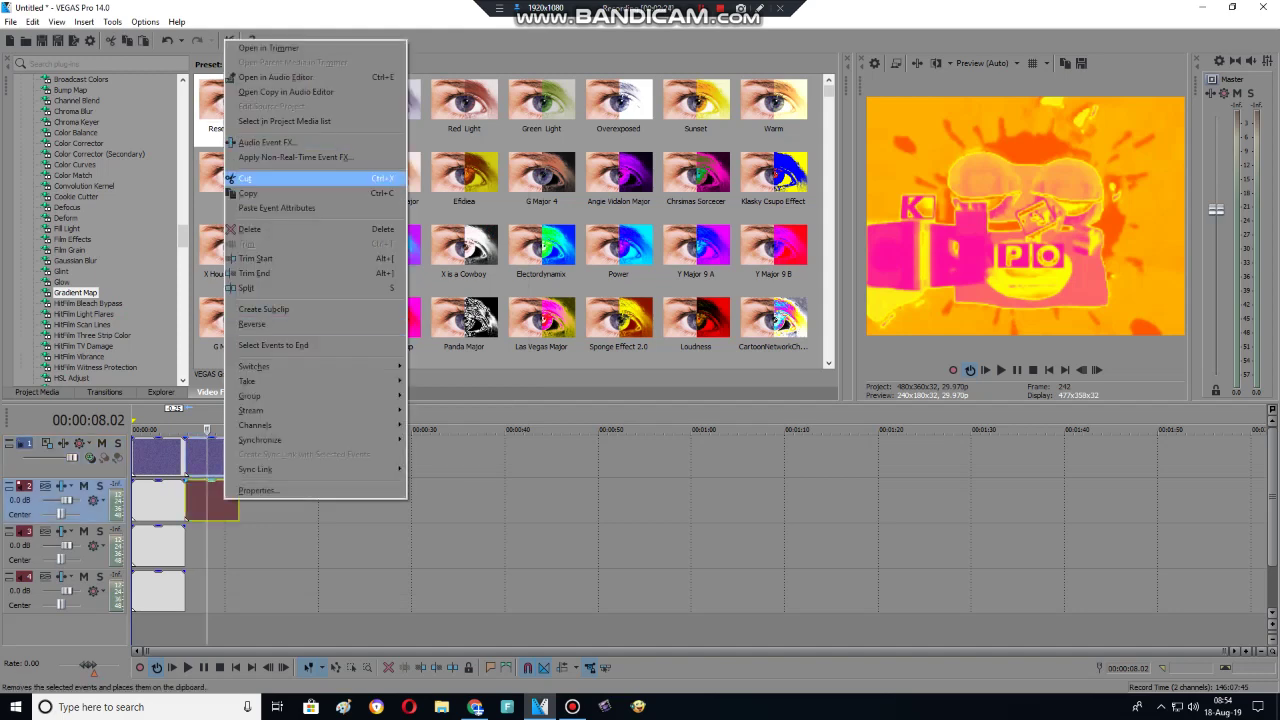
click(276, 208)
right_click(224, 516)
click(300, 157)
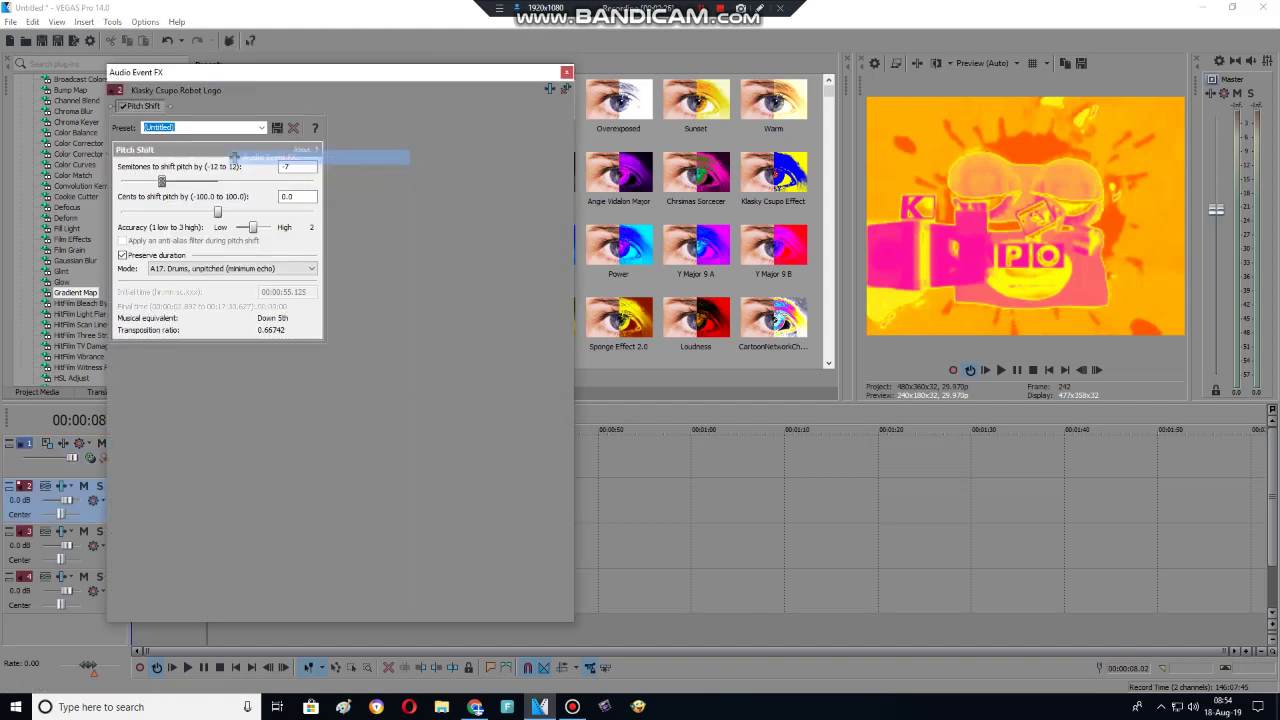
drag(161, 181, 233, 181)
click(566, 72)
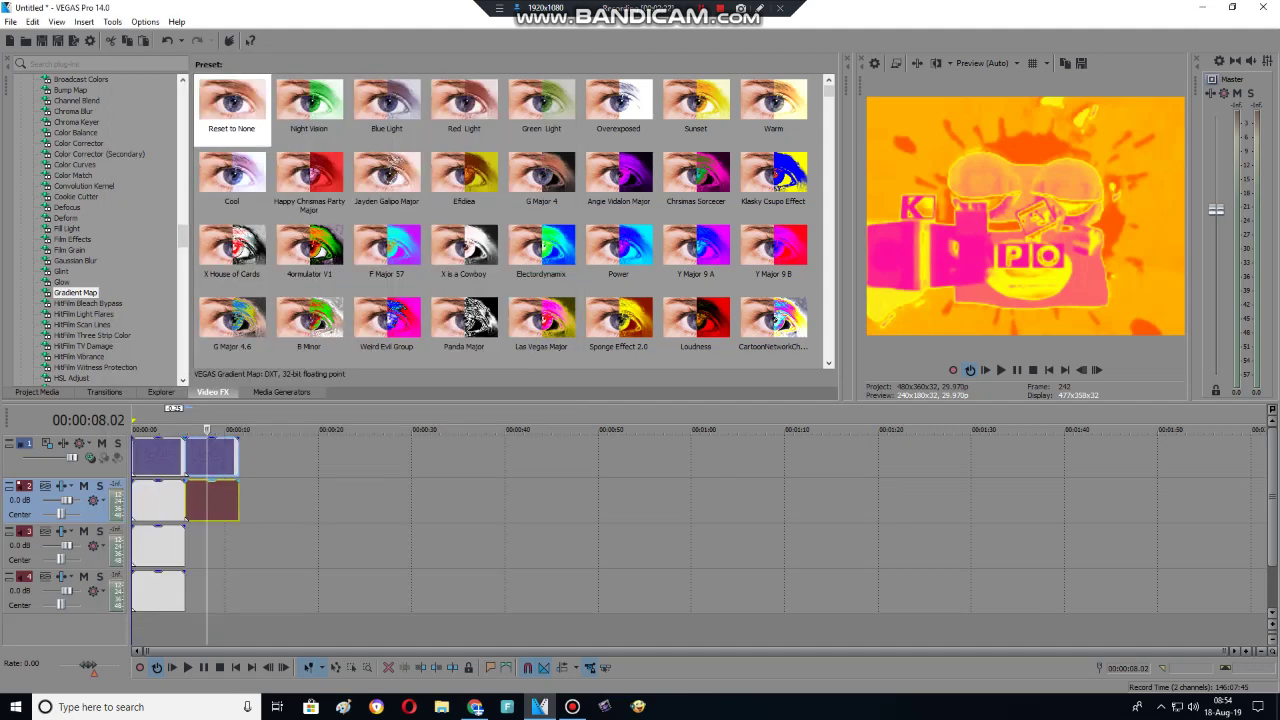
Duplicate the second clip's pitch-shifted audio onto tracks 3 and 4, directly below the original.
right_click(228, 538)
click(260, 546)
right_click(228, 580)
click(260, 603)
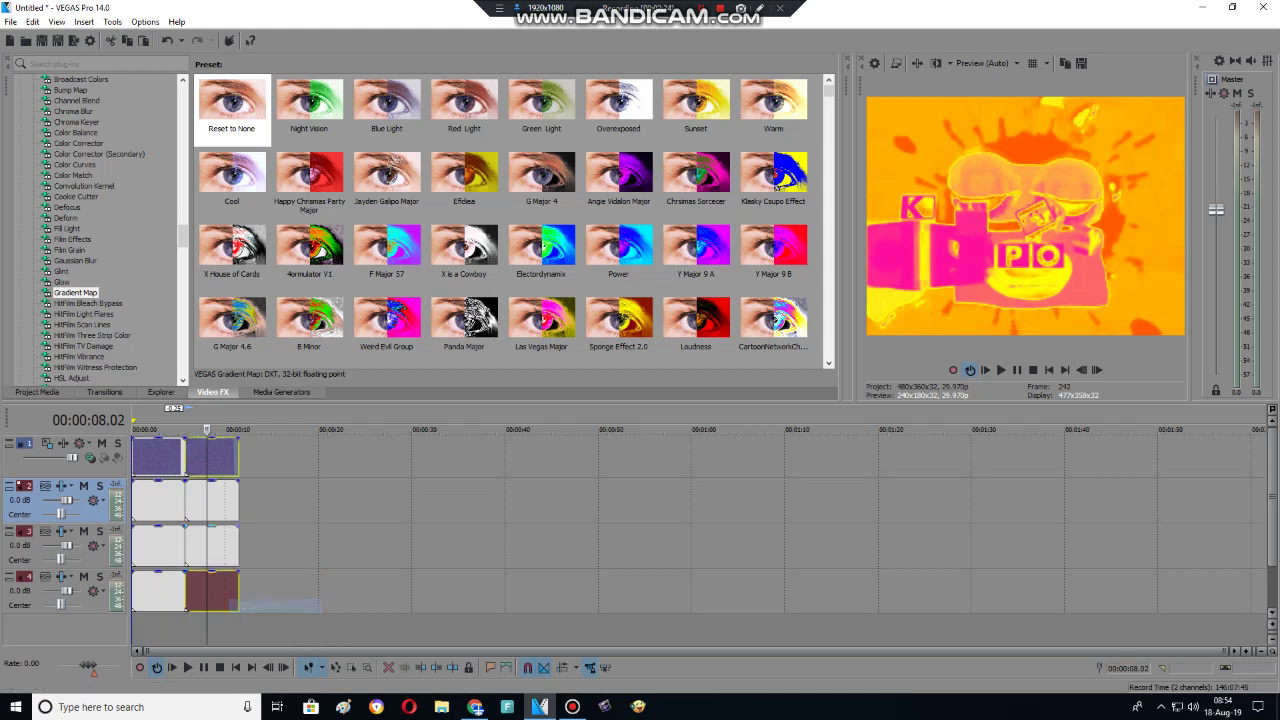
Set the Pitch Shift of the second clip's track 3 audio to 8 semitones.
right_click(190, 543)
click(300, 195)
drag(233, 181, 273, 181)
text(8)
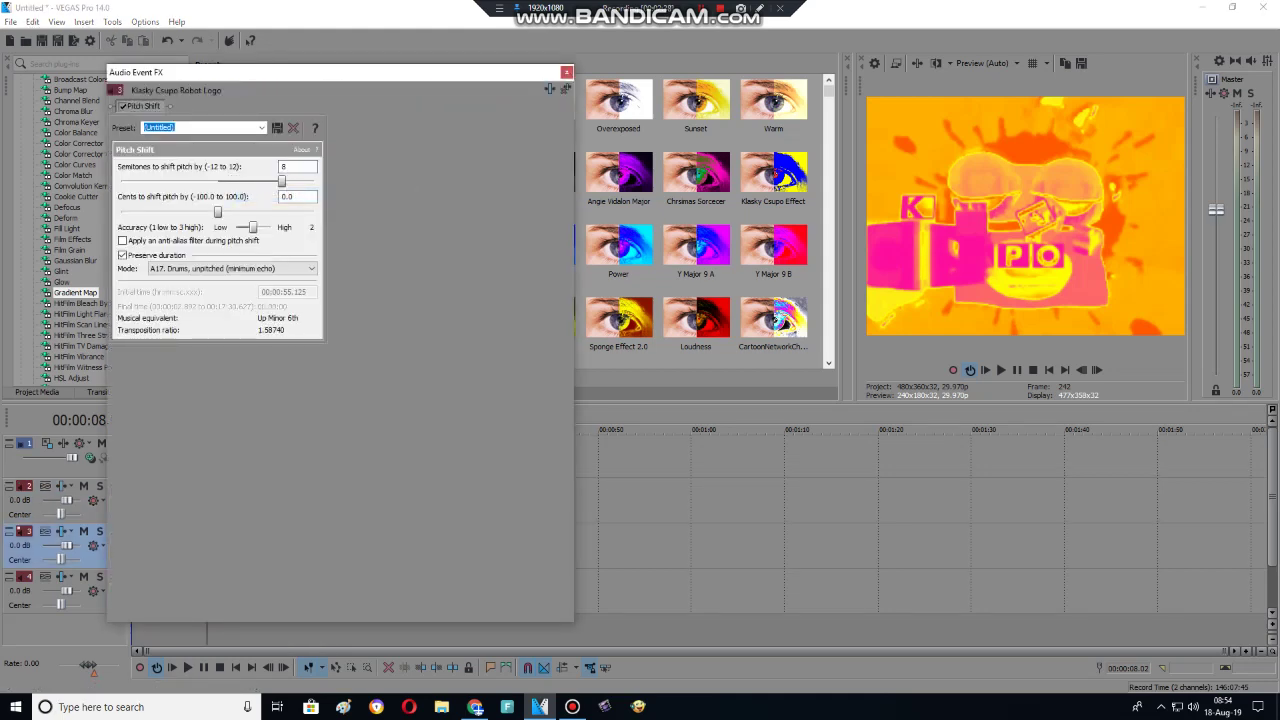
key(Tab)
click(567, 72)
Set the Pitch Shift of the second clip's track 4 audio to 12 semitones.
right_click(186, 590)
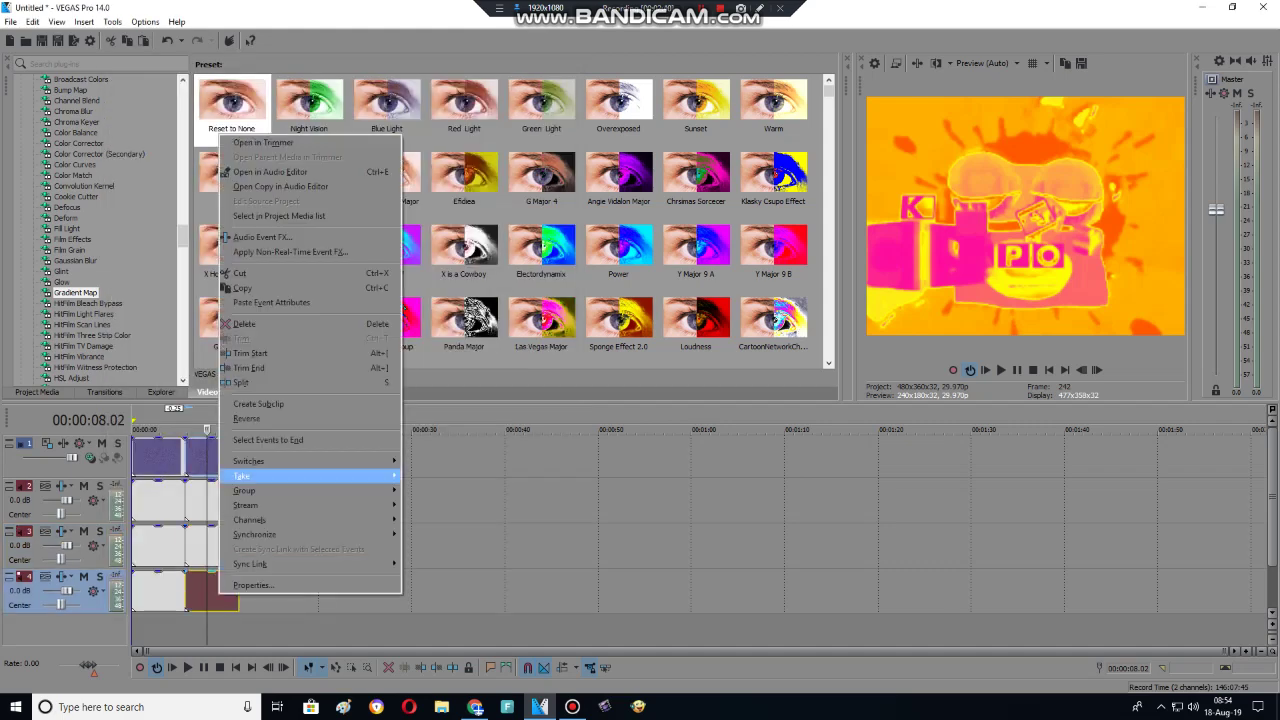
click(300, 200)
drag(233, 181, 313, 181)
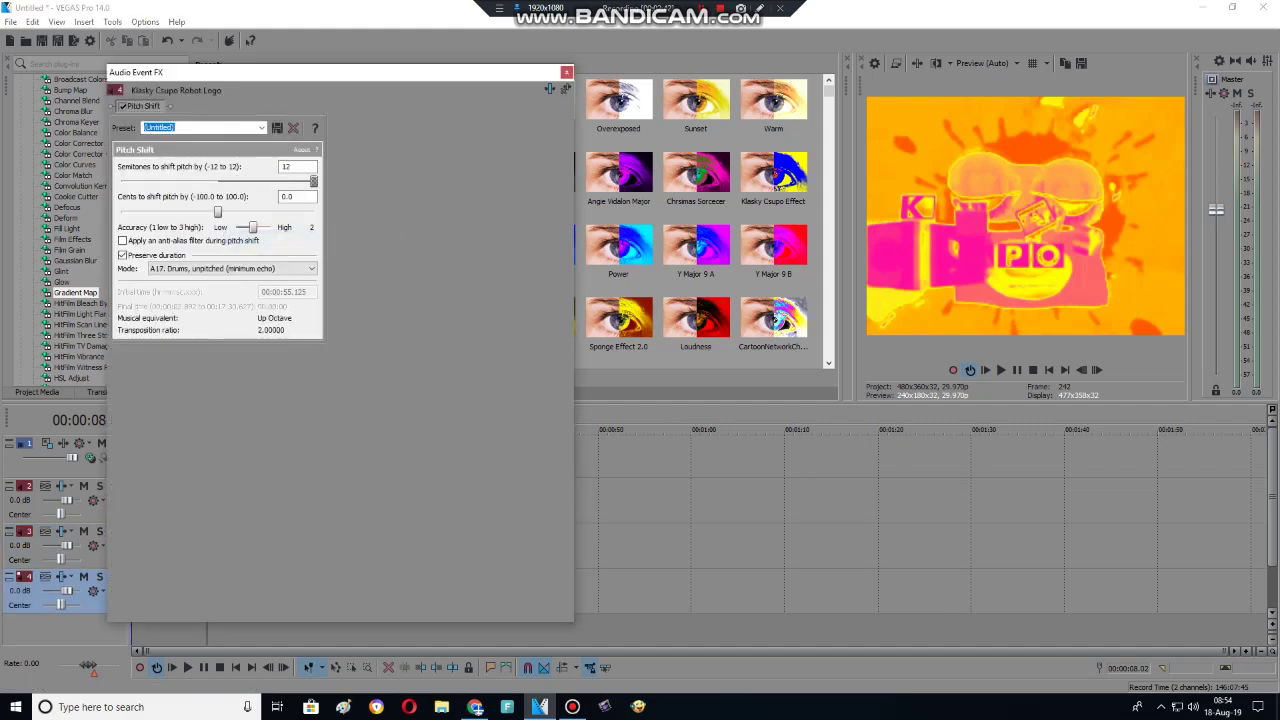
key(Escape)
Play back the second clip and check the Pitch Shift settings of its track 2 audio.
key(space)
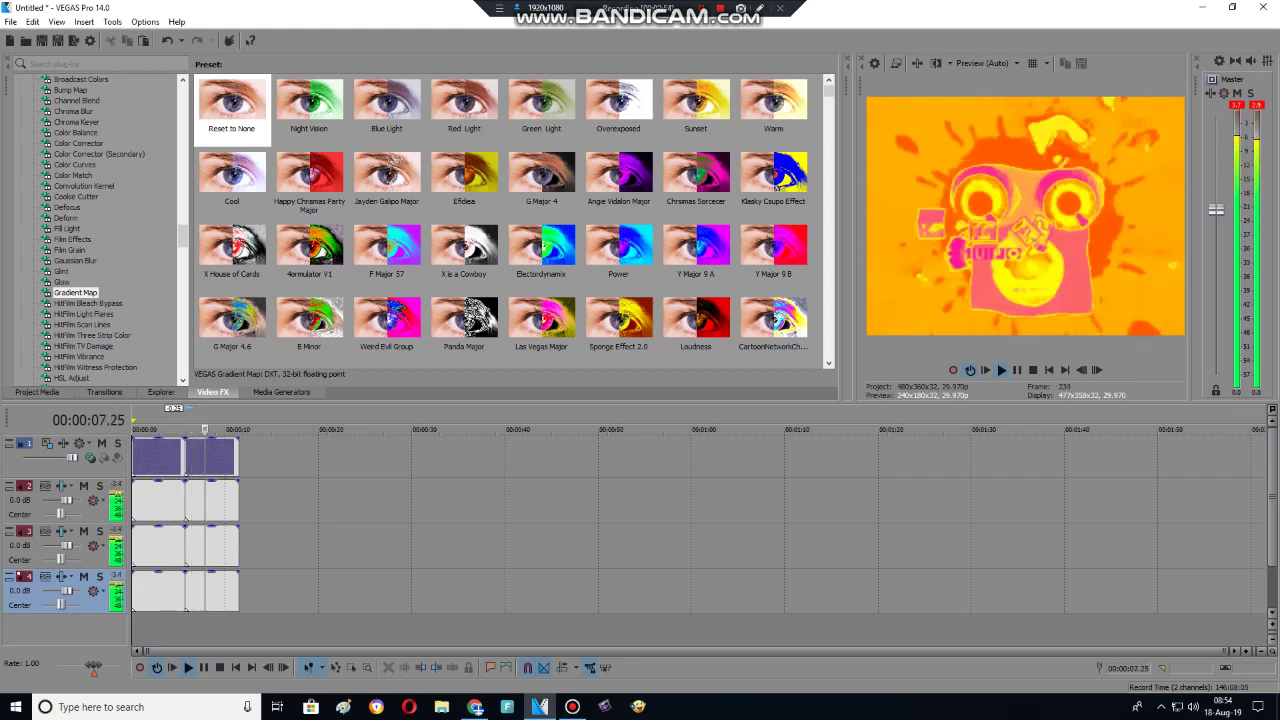
key(space)
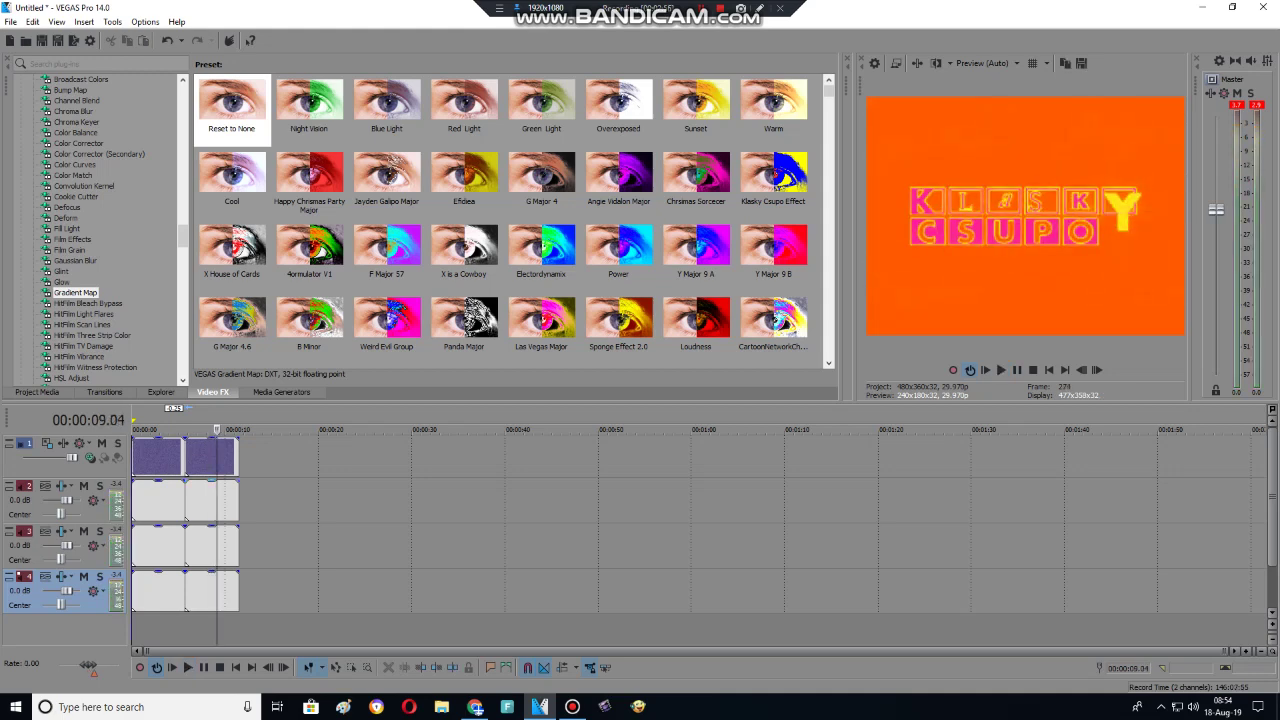
right_click(186, 500)
click(240, 80)
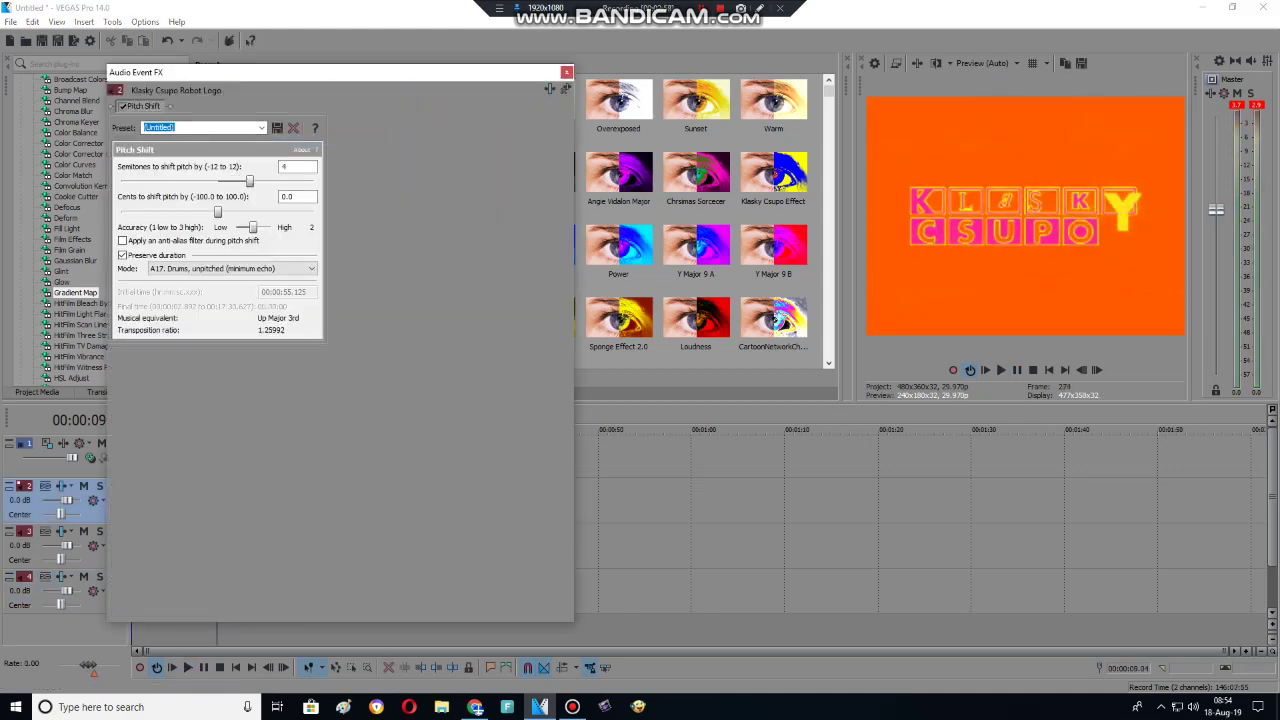
key(Escape)
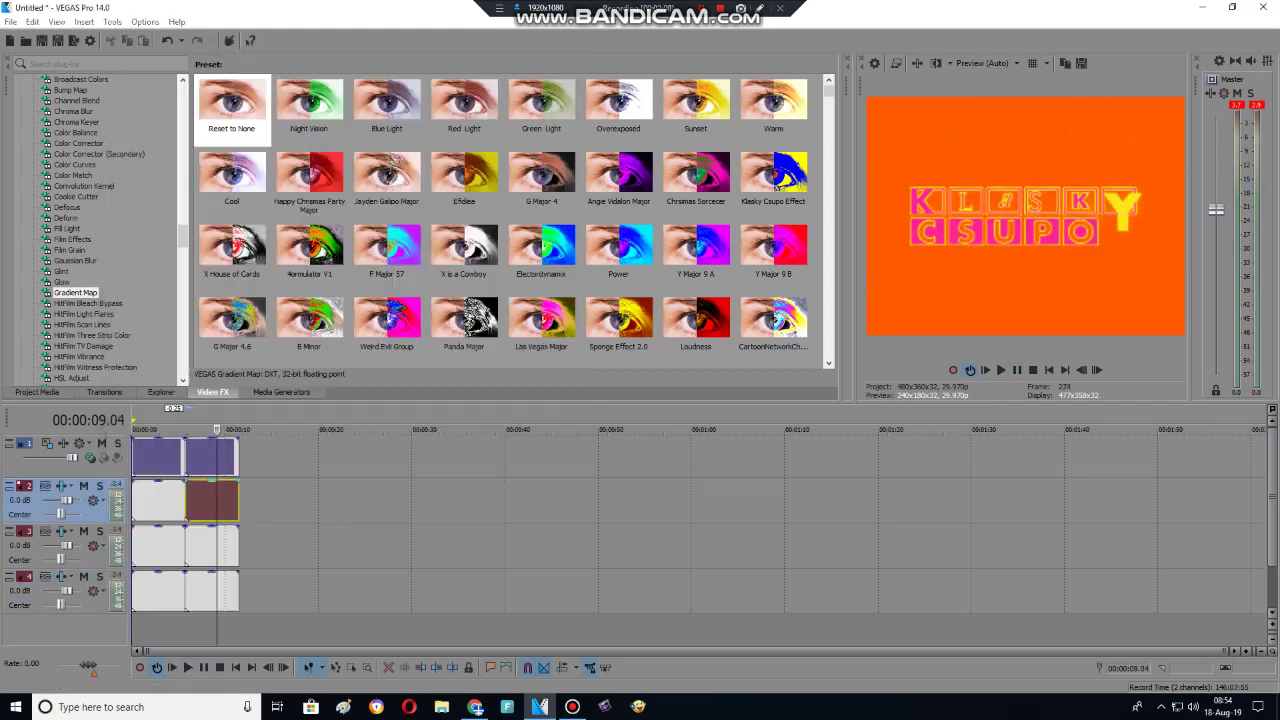
Lower the Pitch Shift of the second clip's track 3 audio to 7 semitones.
right_click(186, 545)
click(240, 180)
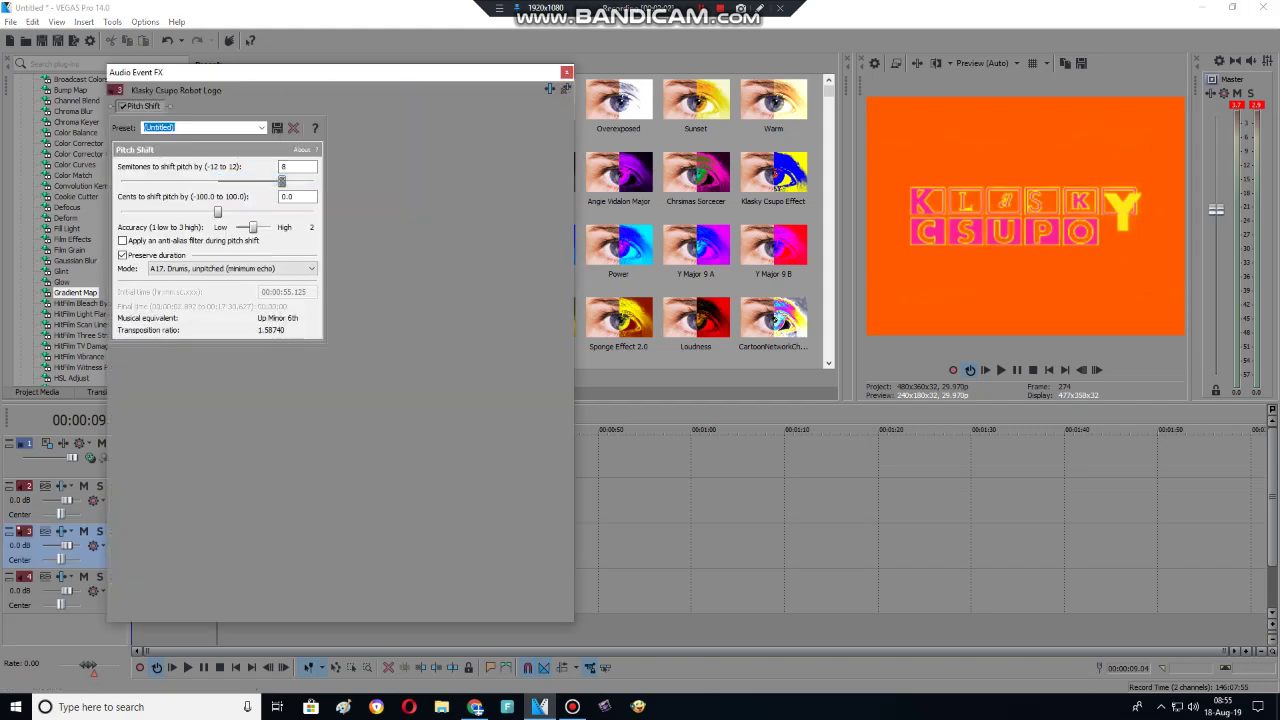
drag(282, 181, 273, 181)
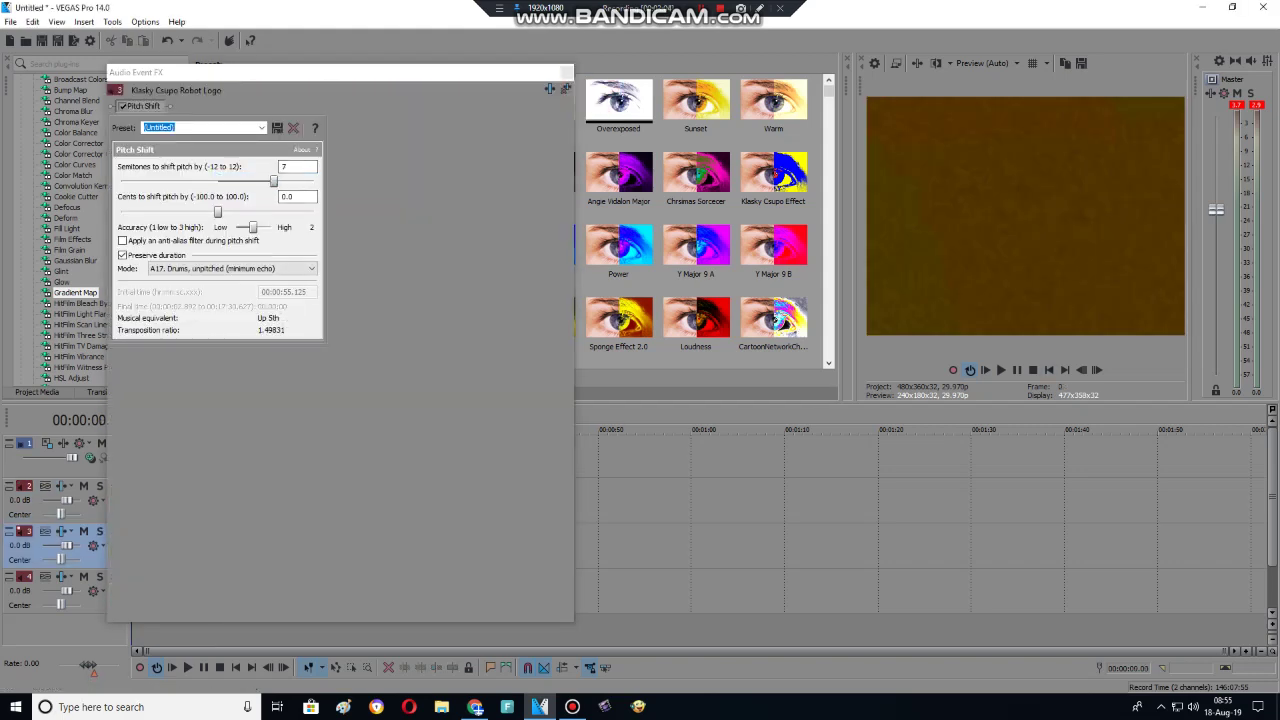
key(Escape)
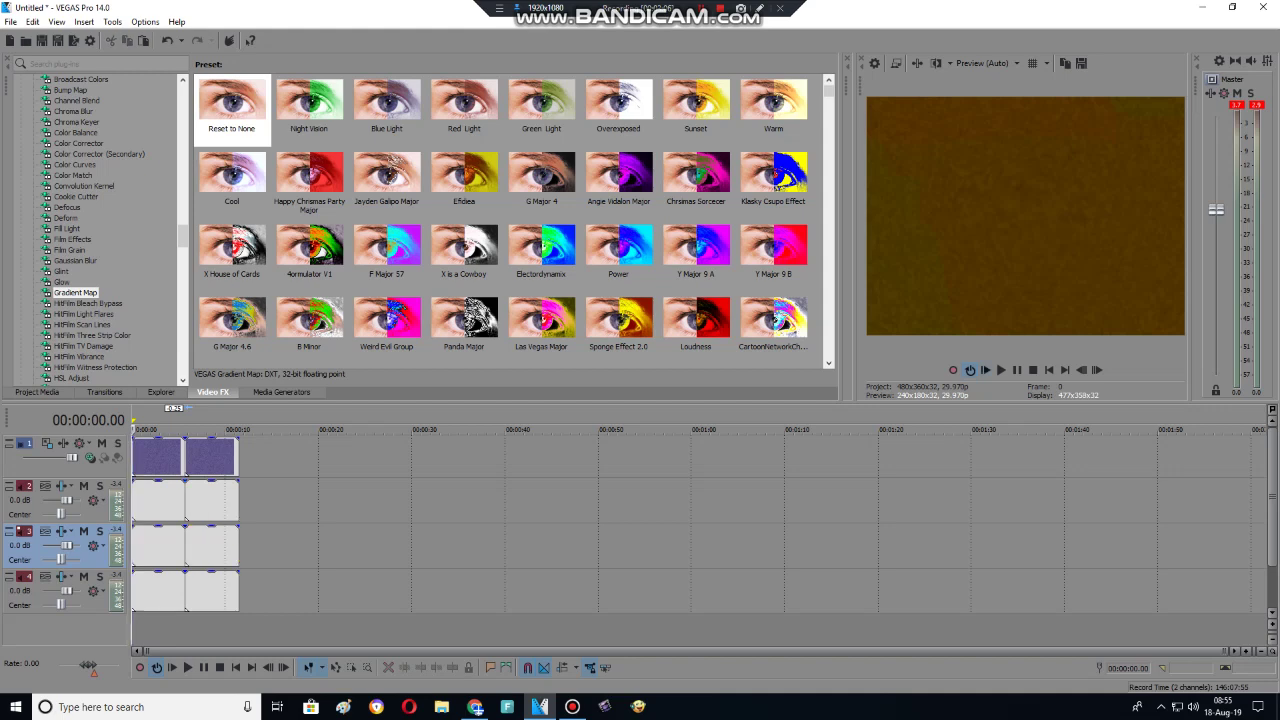
Write the on-screen note "Try again!" over the empty part of the timeline, then close the drawing overlay.
key(ctrl+shift+d)
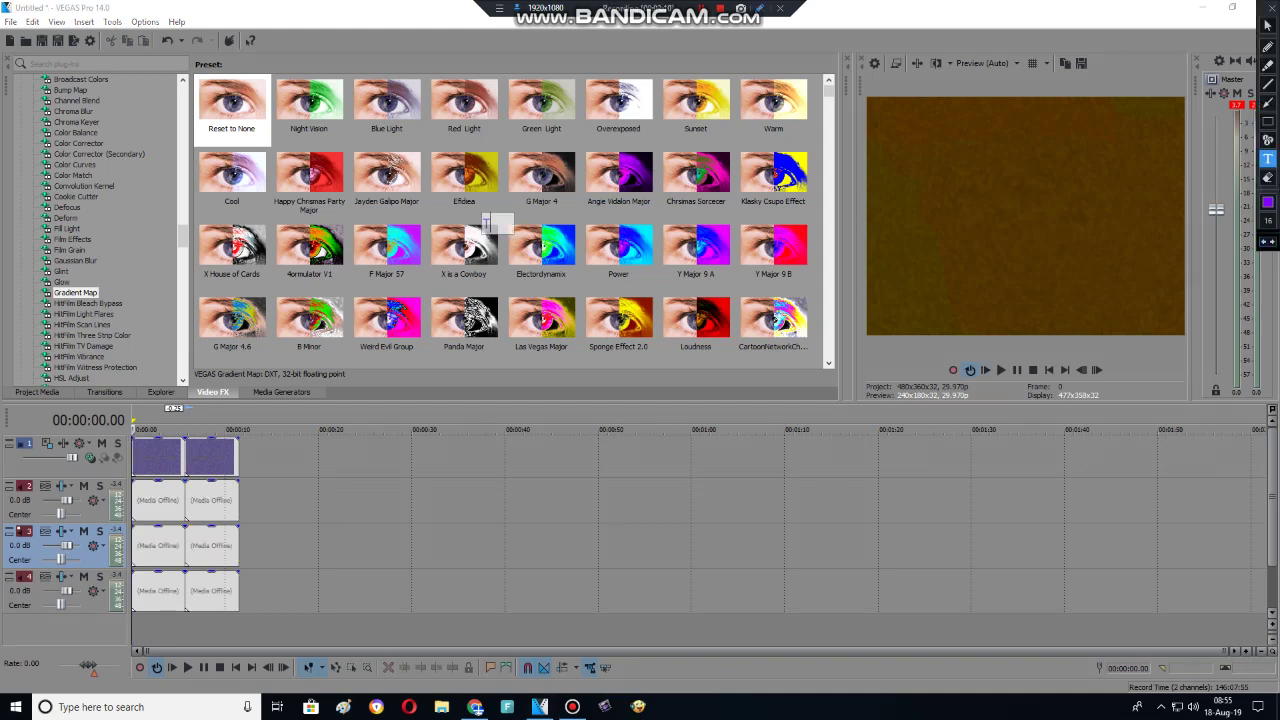
text(ry again!)
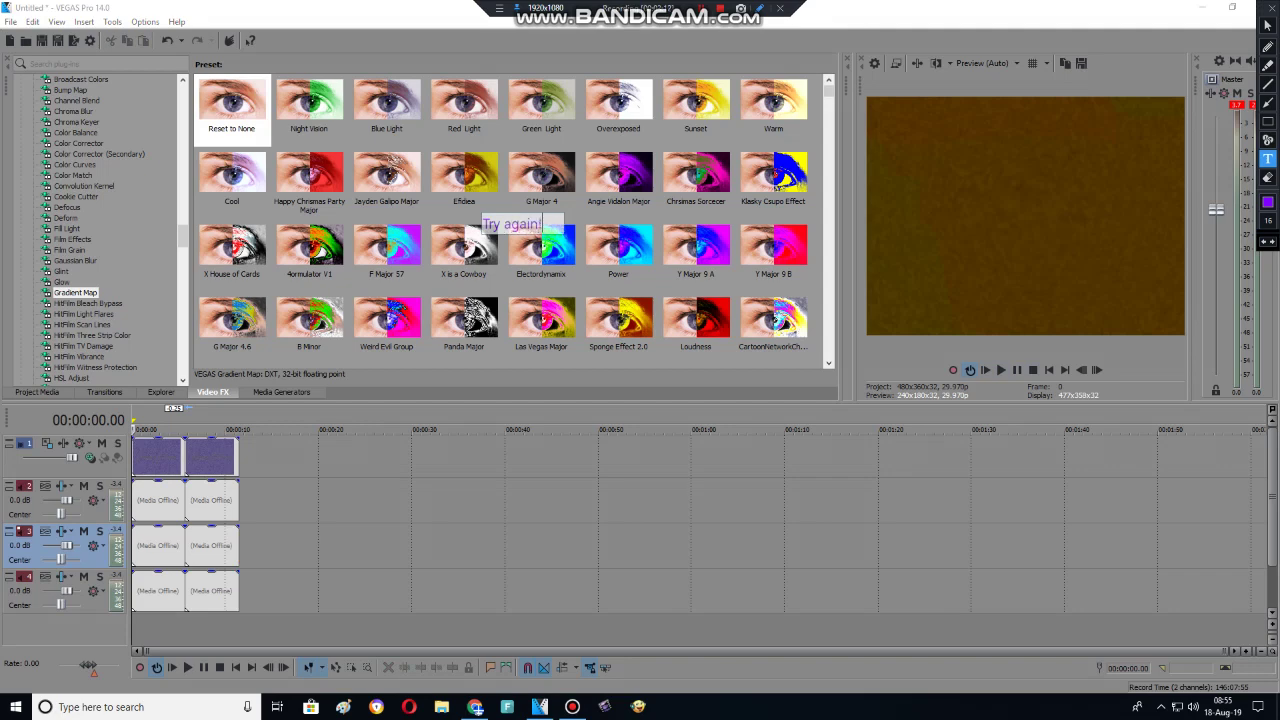
drag(556, 224, 547, 454)
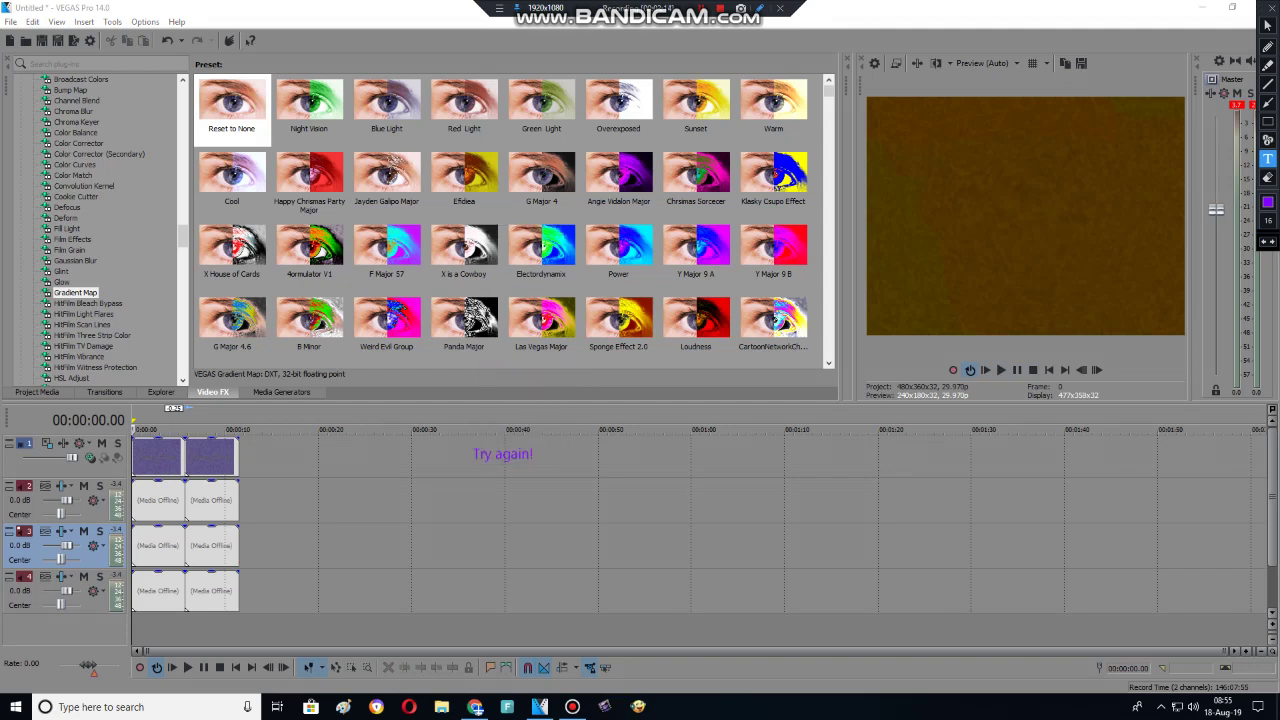
click(1268, 8)
Play the whole timeline from the start to preview both logo clips and their layered audio.
key(space)
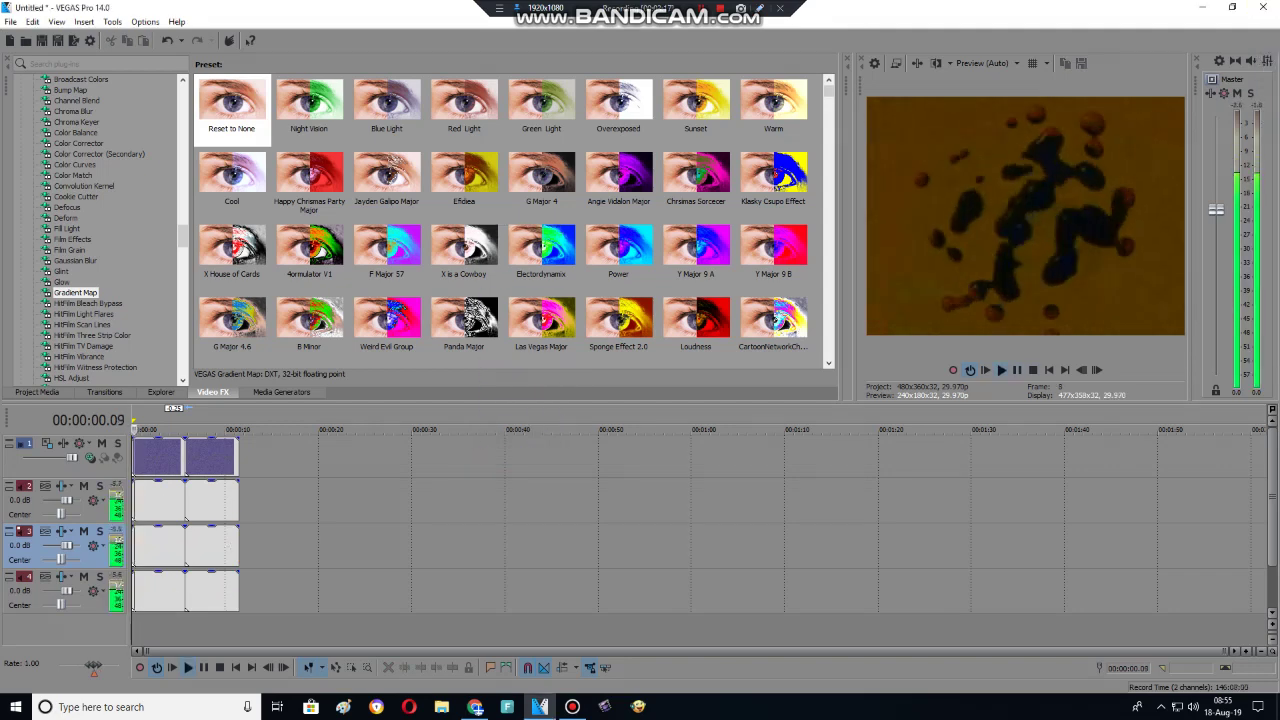